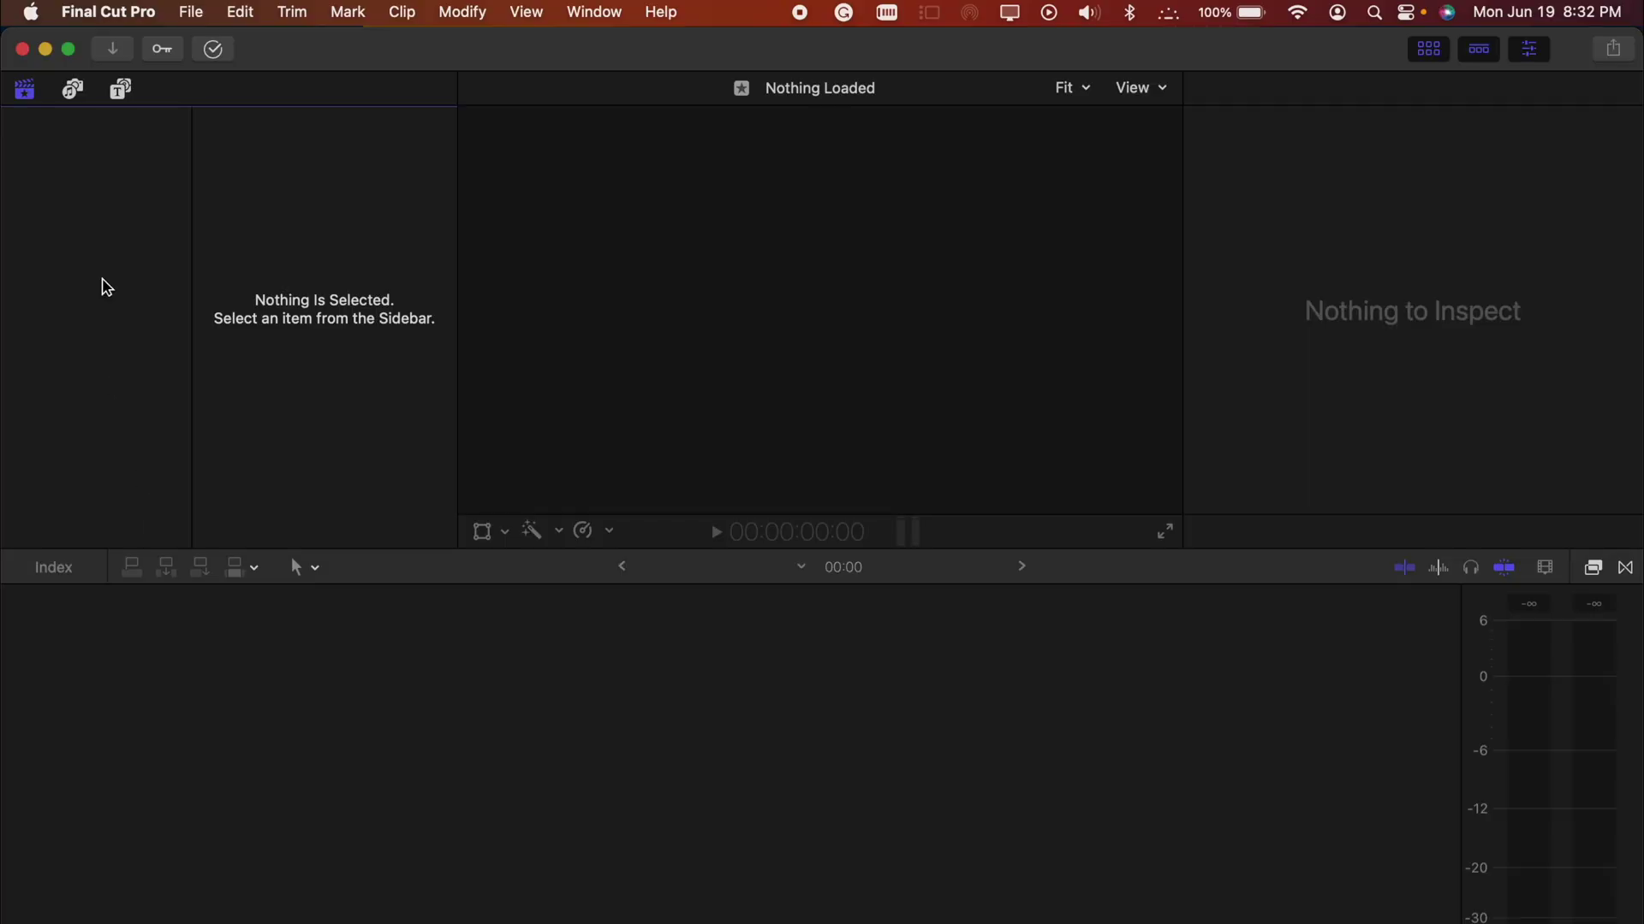
Step: View Final Cut Pro's version information, then close the window
click(115, 15)
click(125, 43)
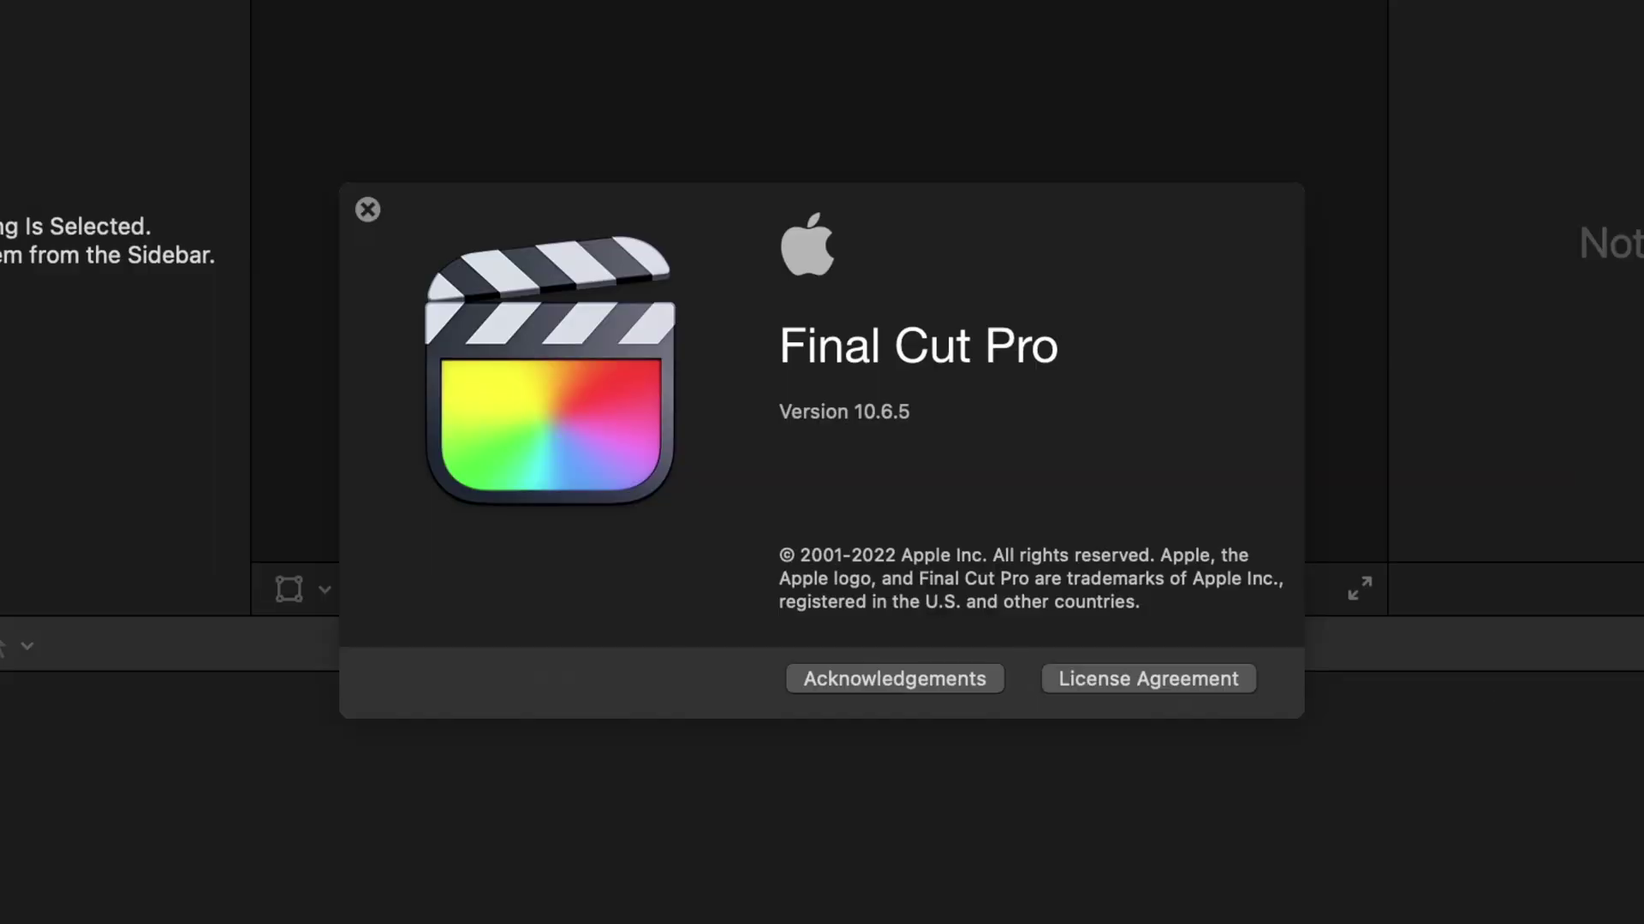
click(367, 211)
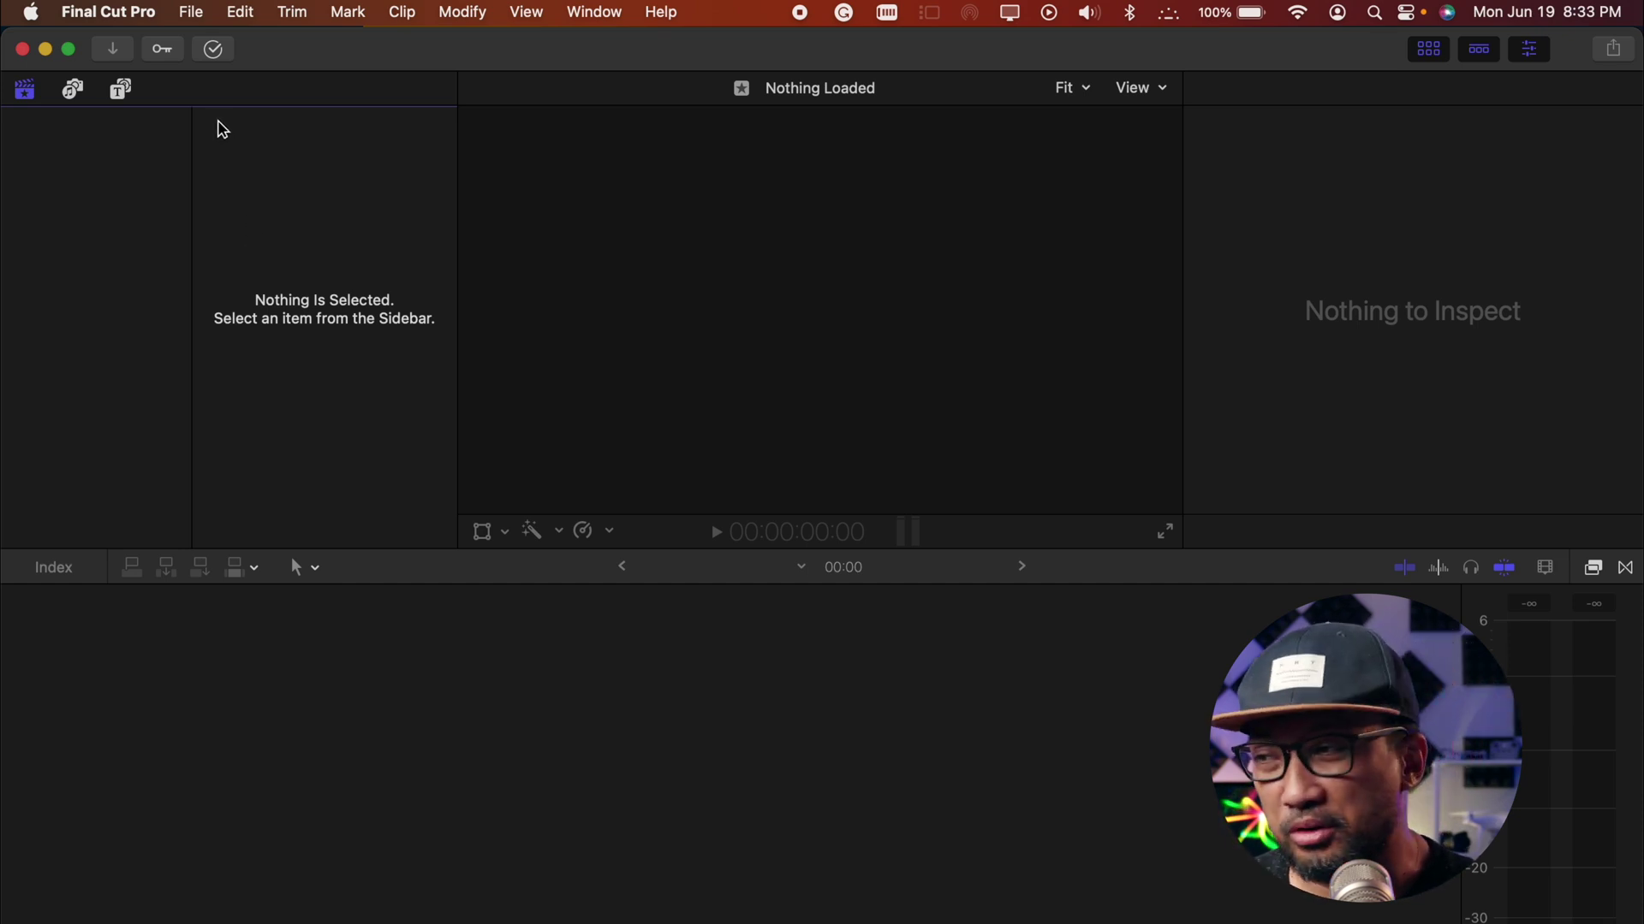
Step: Open the recent library 'GH6 vs FX30 4K 120fps' from the File menu
click(197, 11)
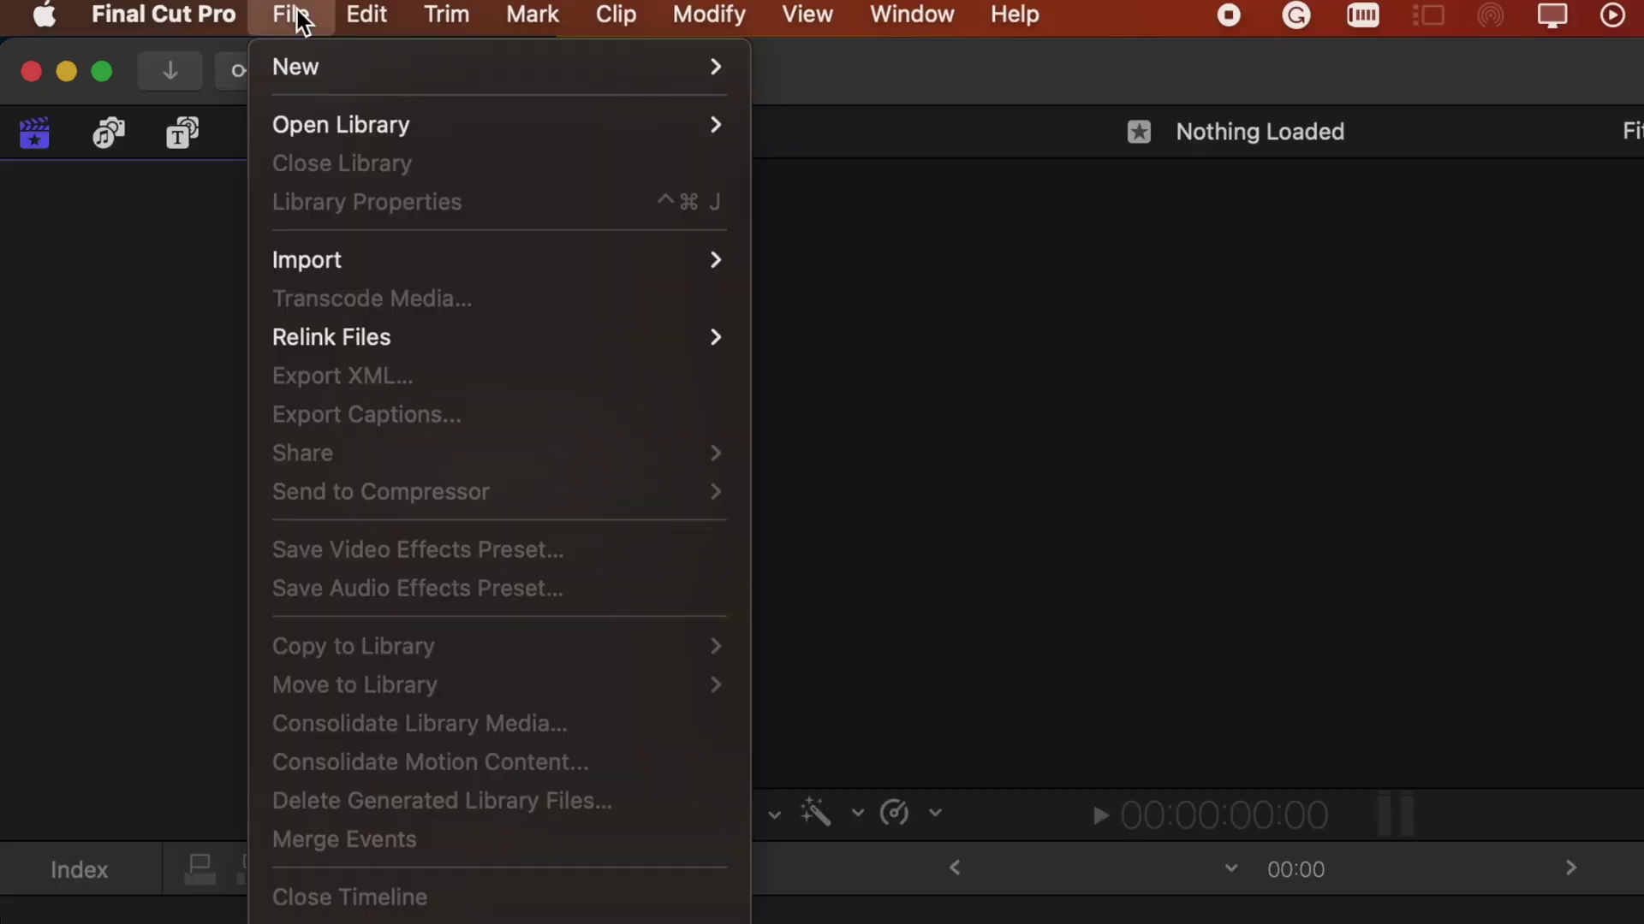
mouse_move(317, 120)
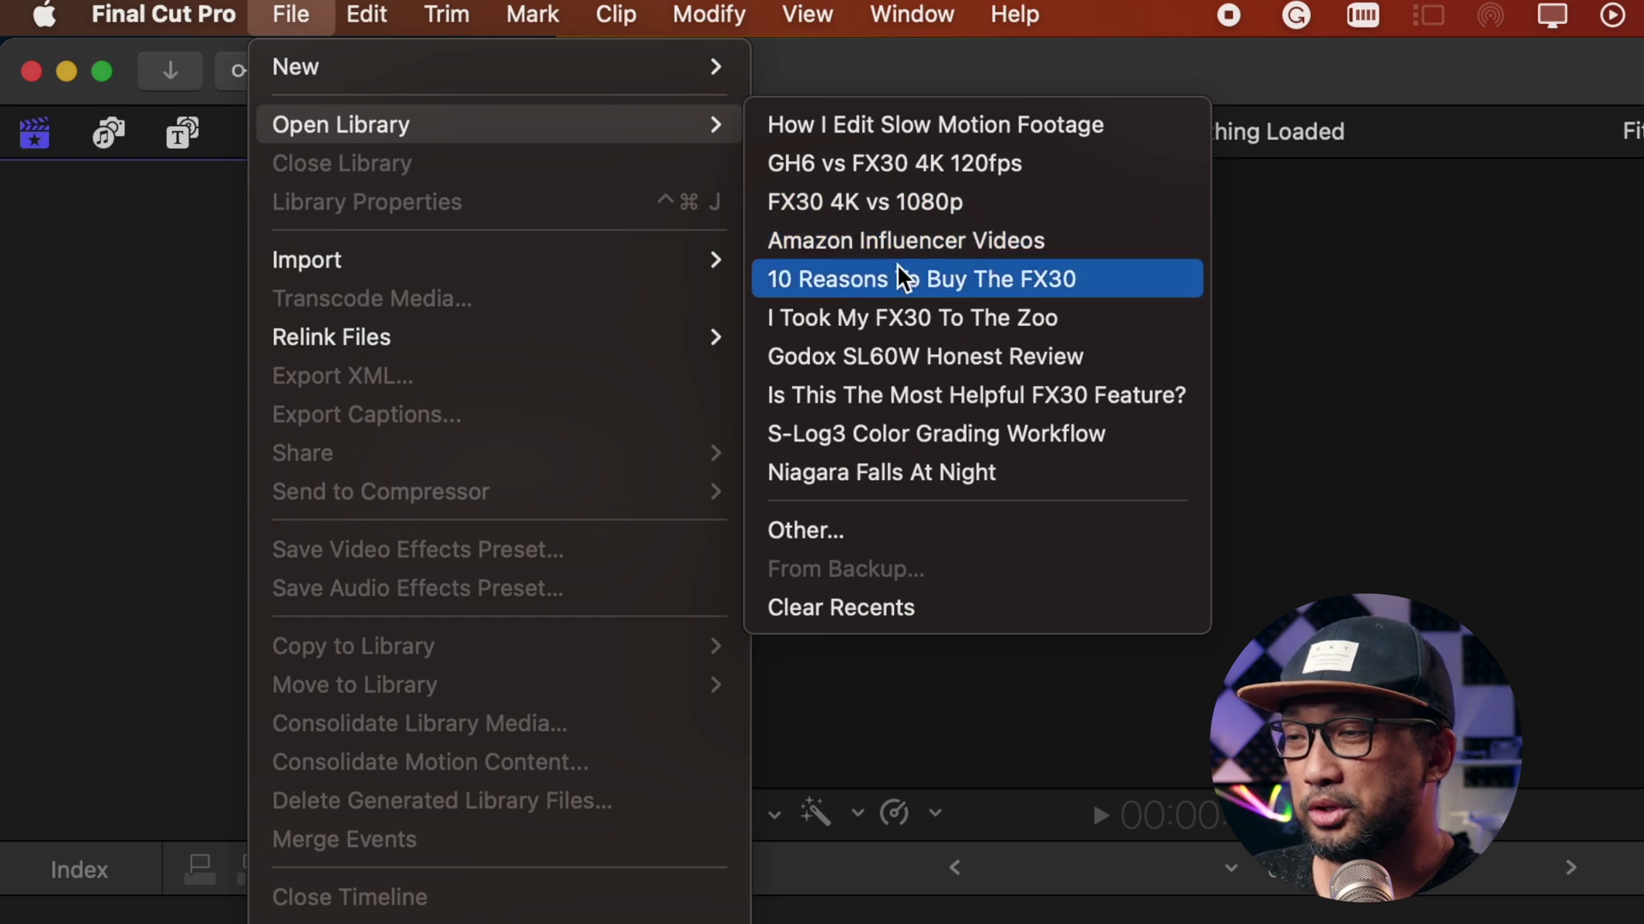
click(863, 180)
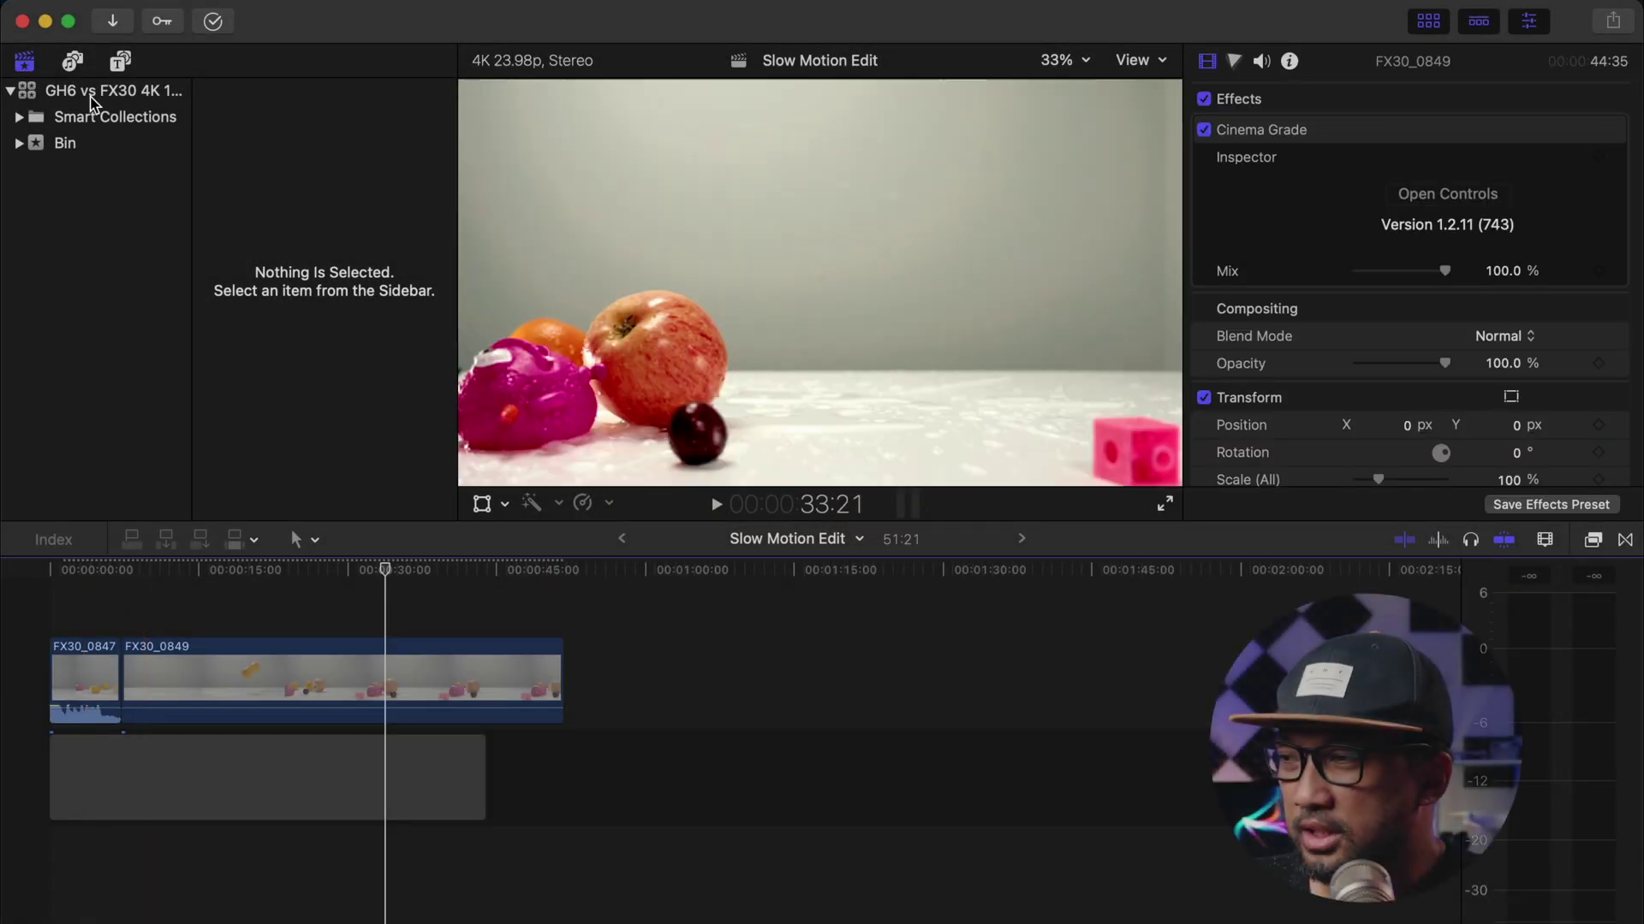
Step: Show the Bin event's clips and scroll the browser to locate FX30_0847
click(94, 146)
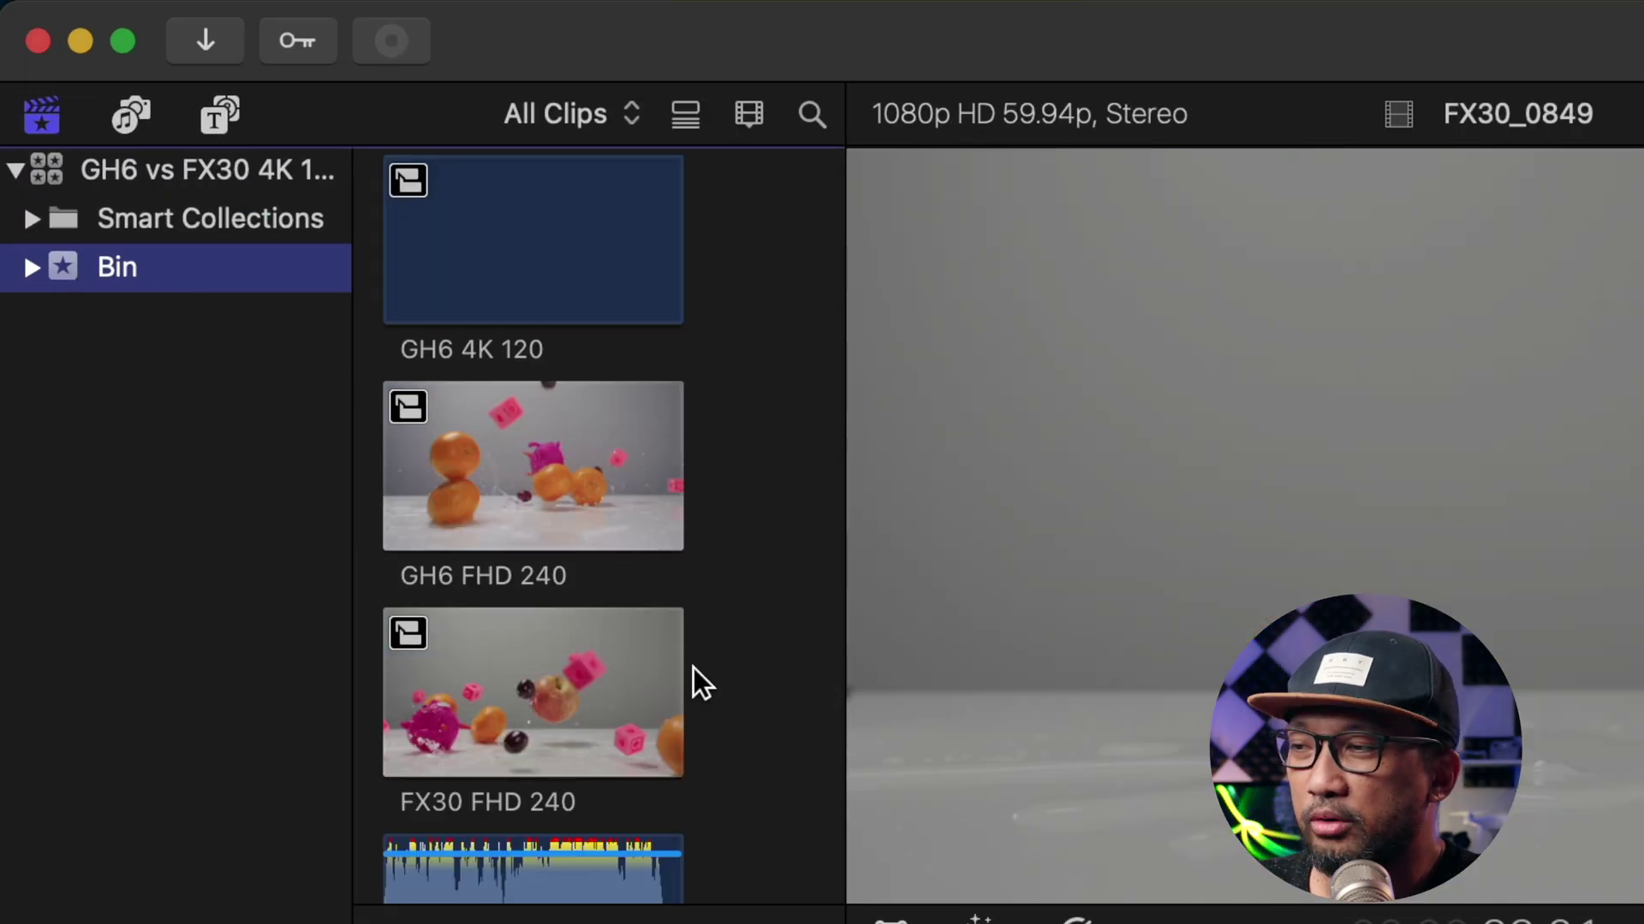
scroll(509, 322, up, 15)
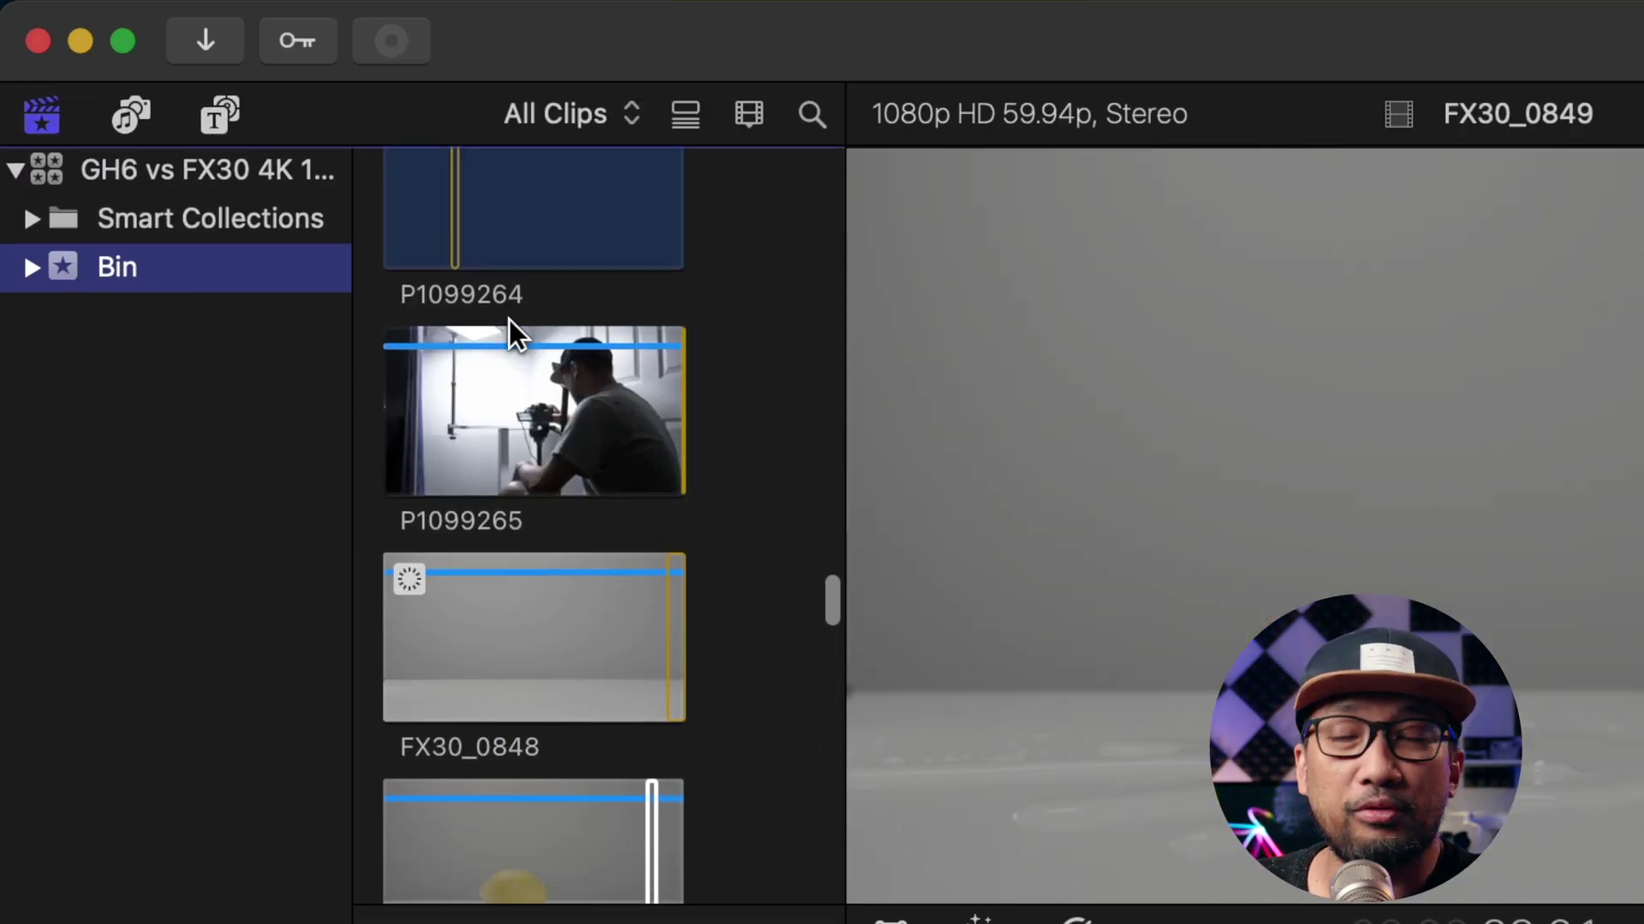
scroll(510, 320, up, 20)
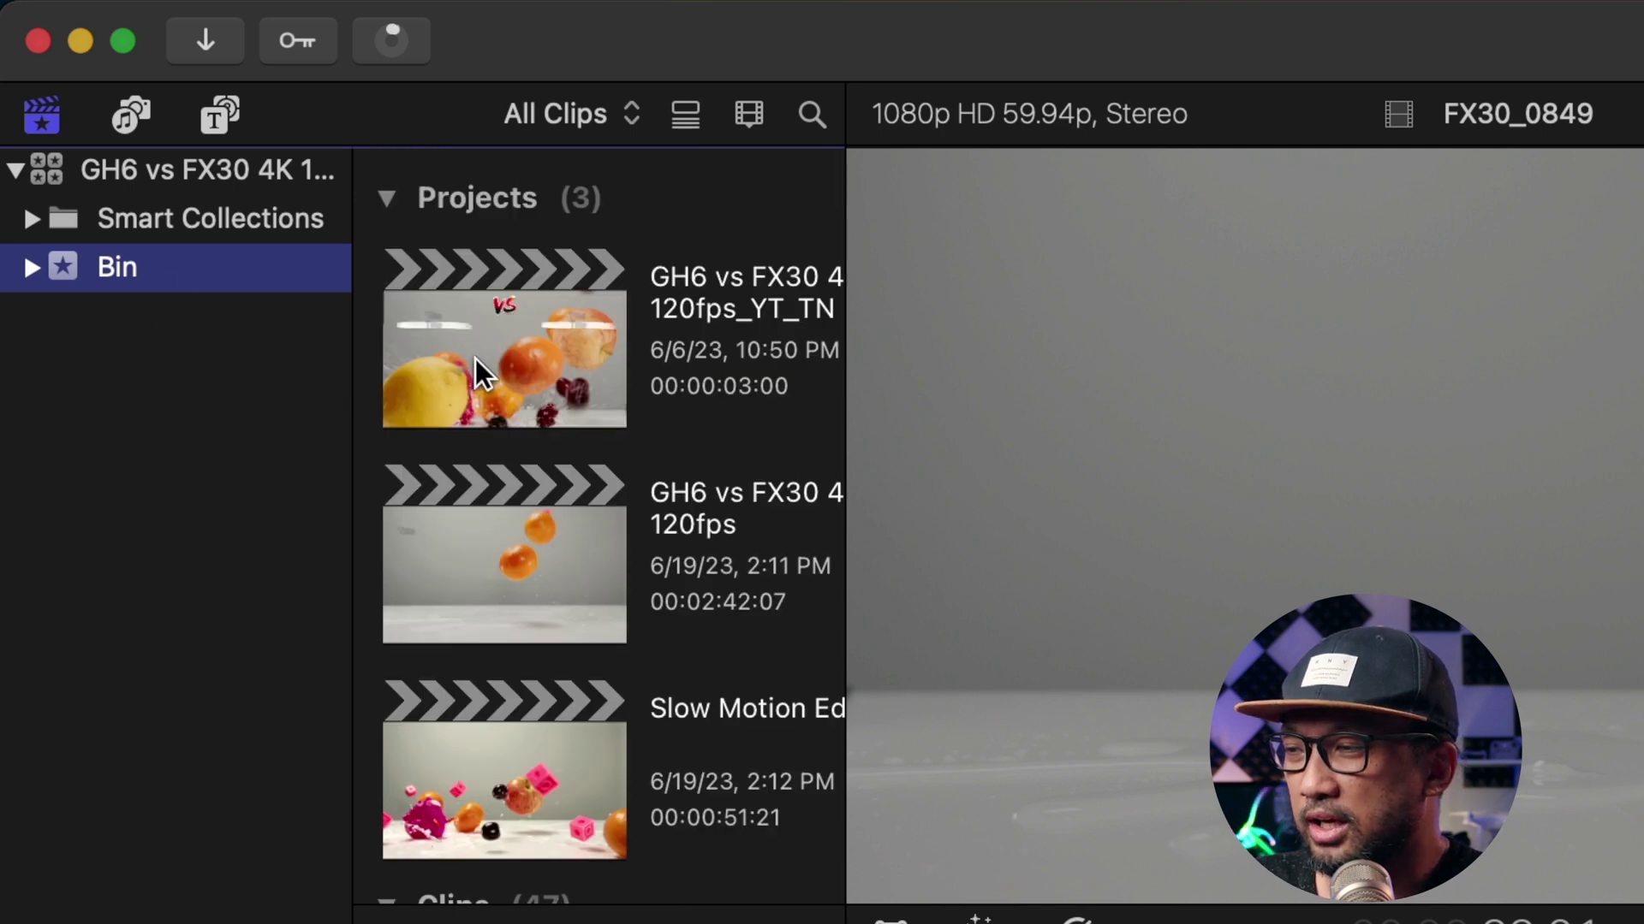
scroll(460, 537, down, 2)
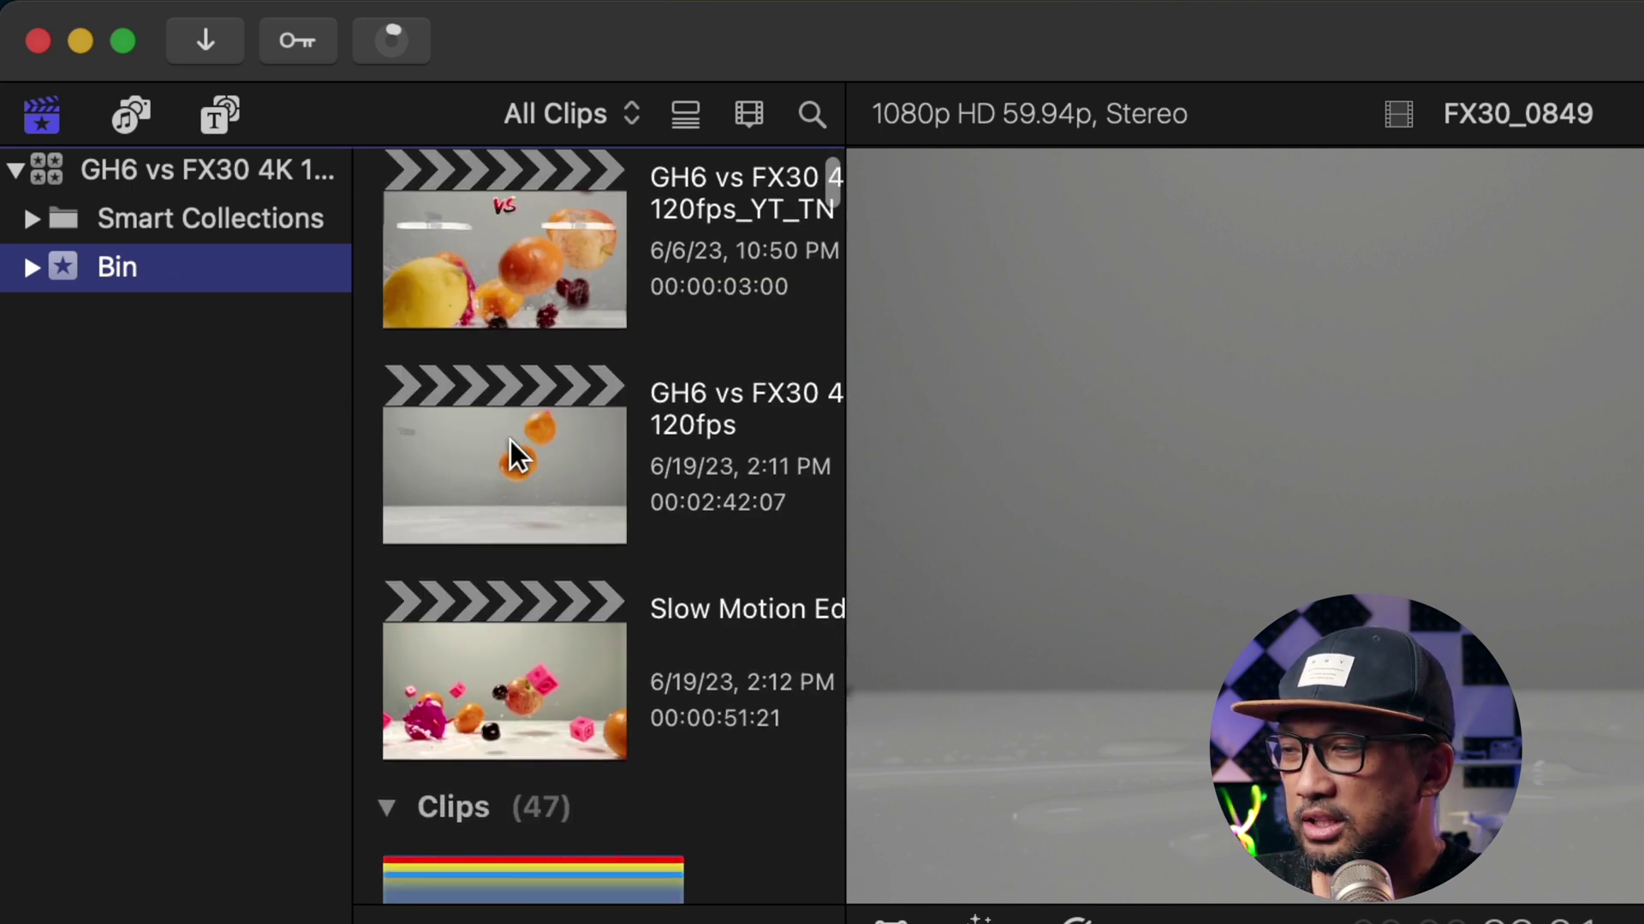
scroll(510, 440, up, 2)
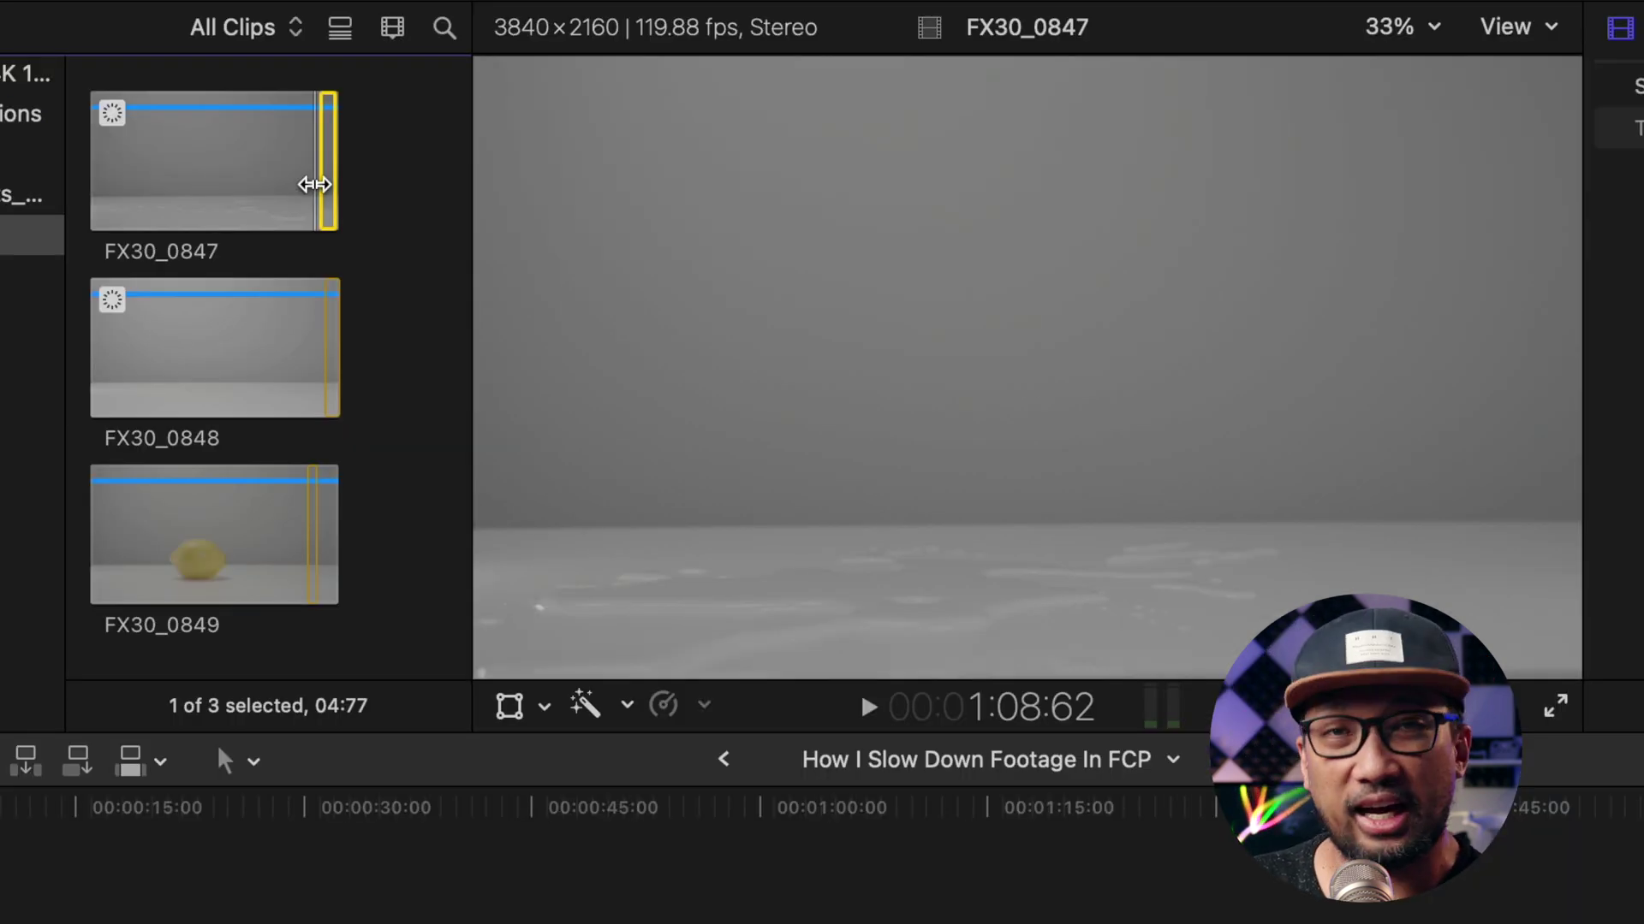
Step: Trim the FX30_0847 marked range to 05:112, preview it, and return the playhead to the start
drag(314, 184, 313, 184)
key(space)
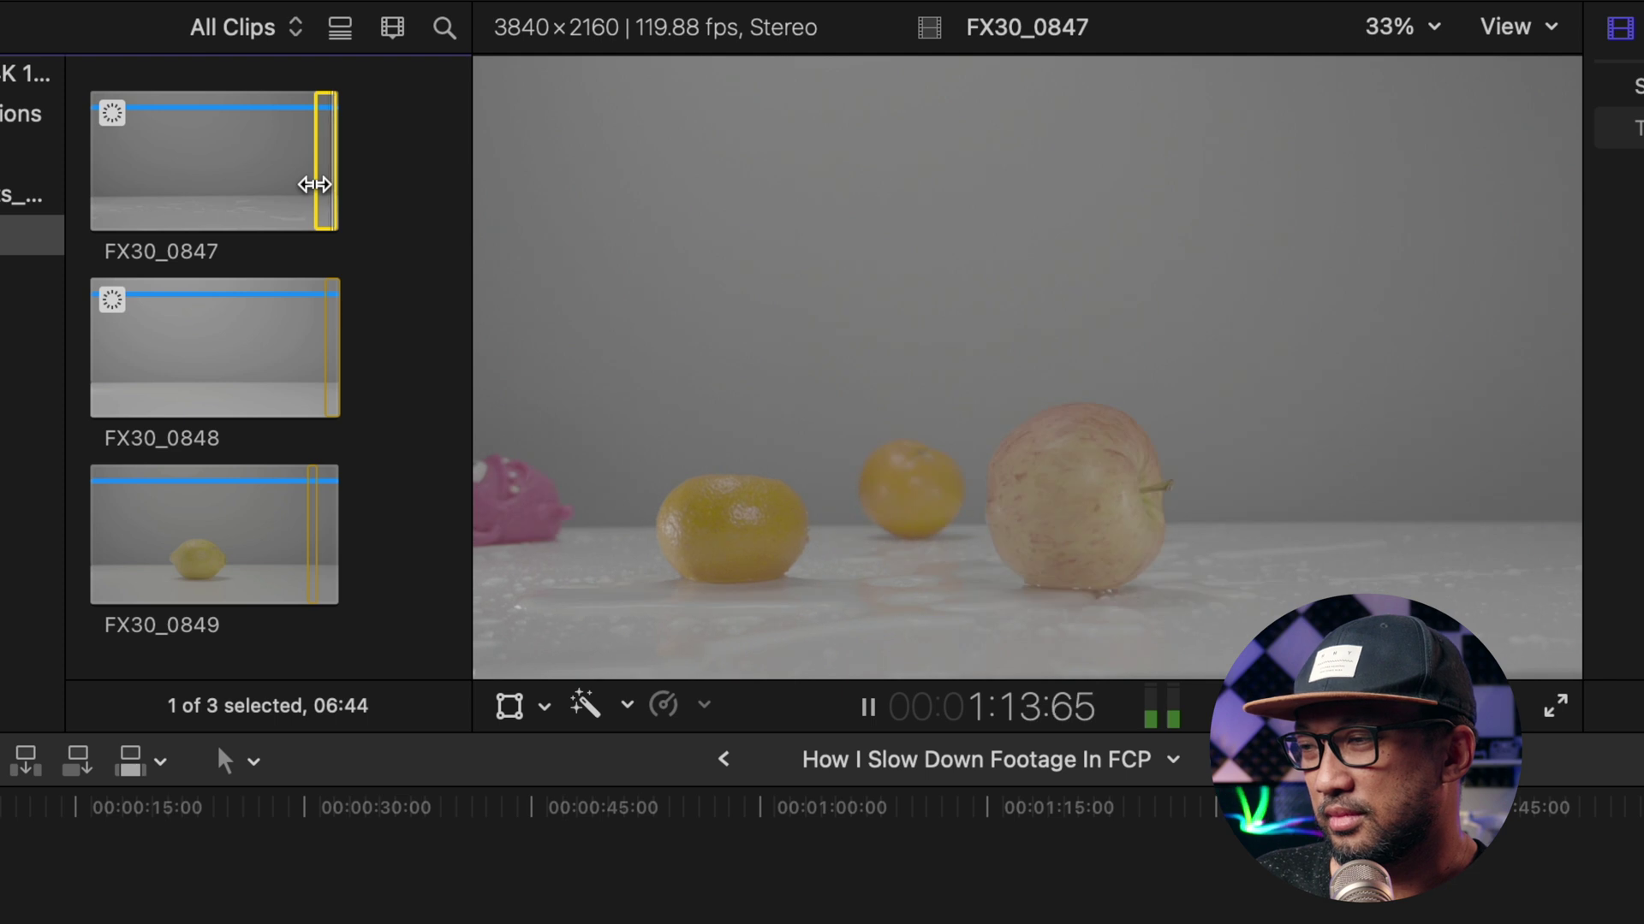
key(space)
drag(314, 184, 315, 184)
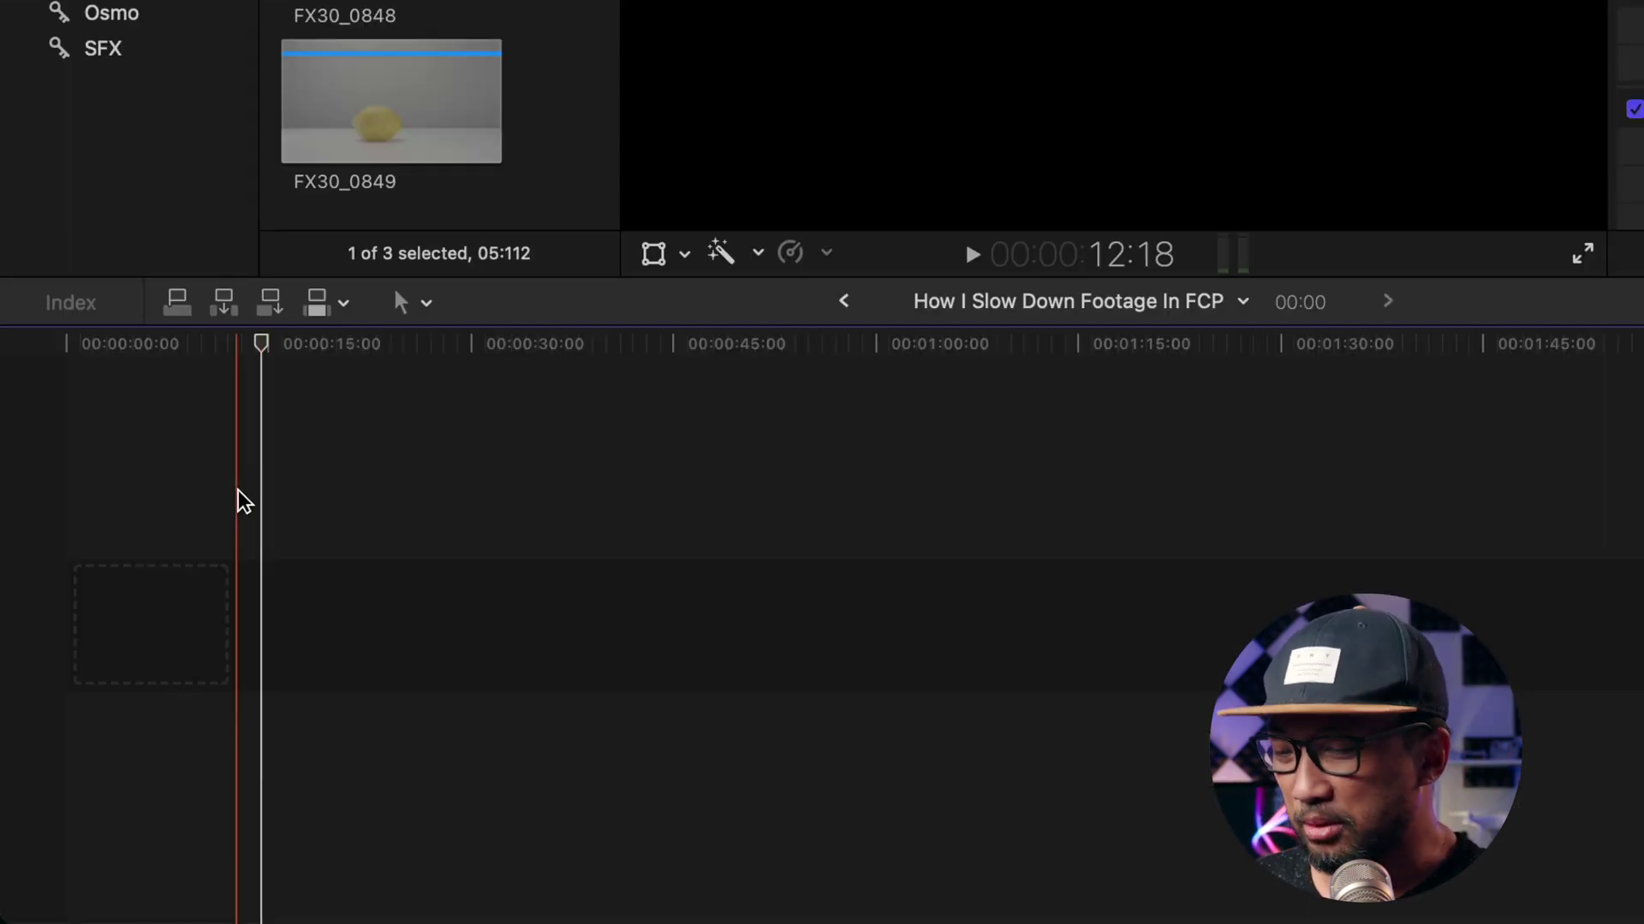
key(Home)
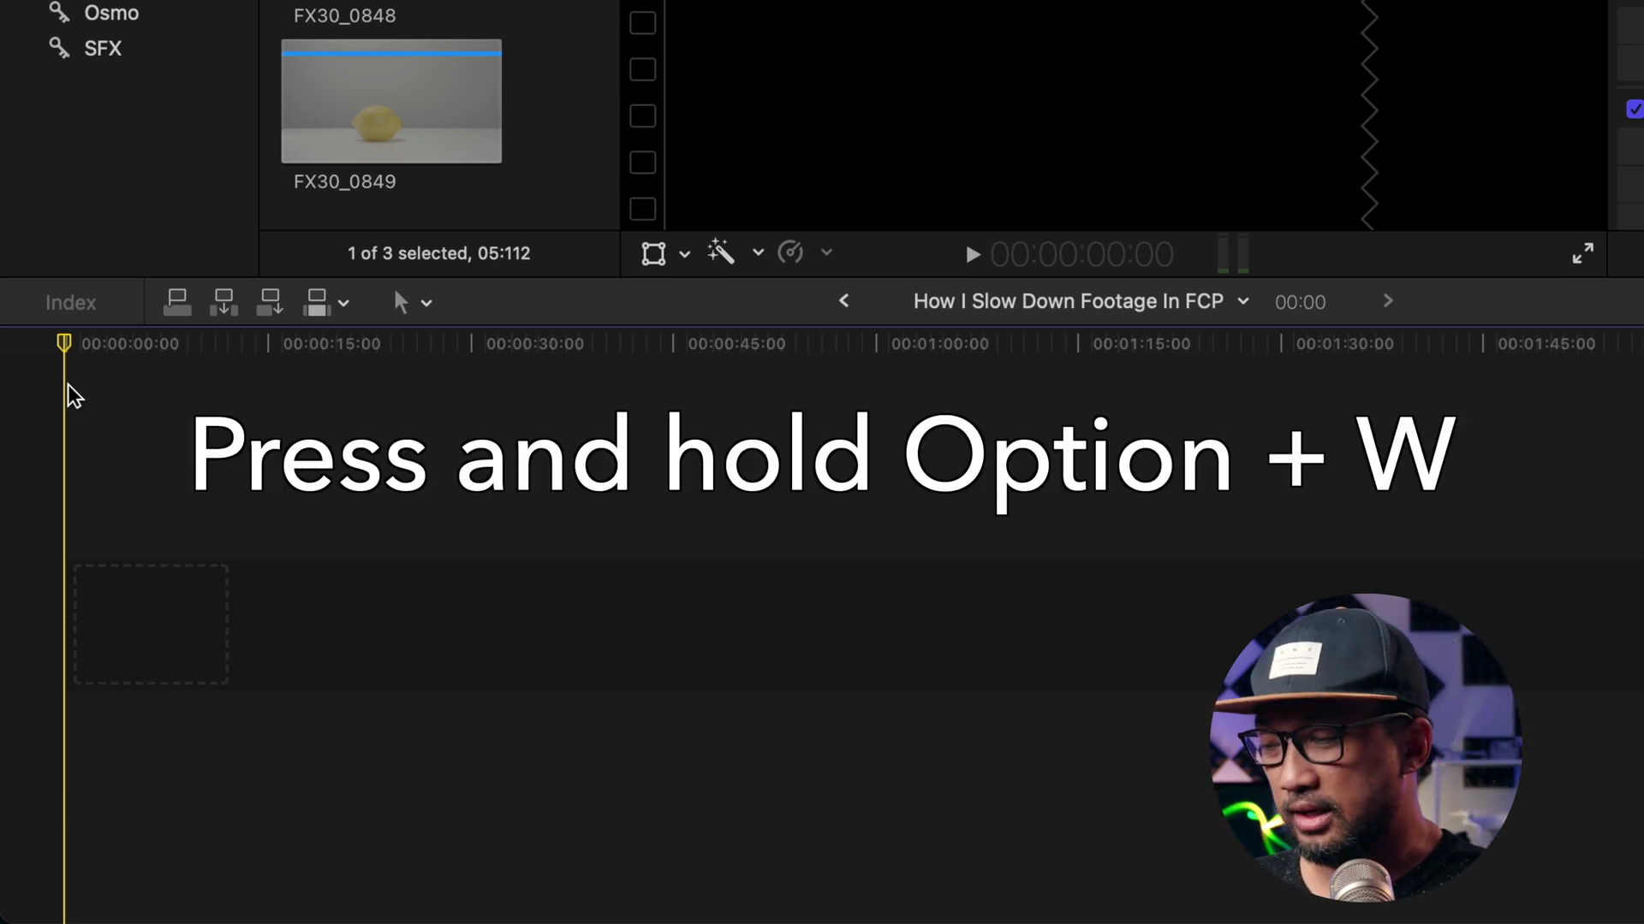
Step: Insert a 3-second gap clip and connect the FX30_0847 range above it
key(alt+w)
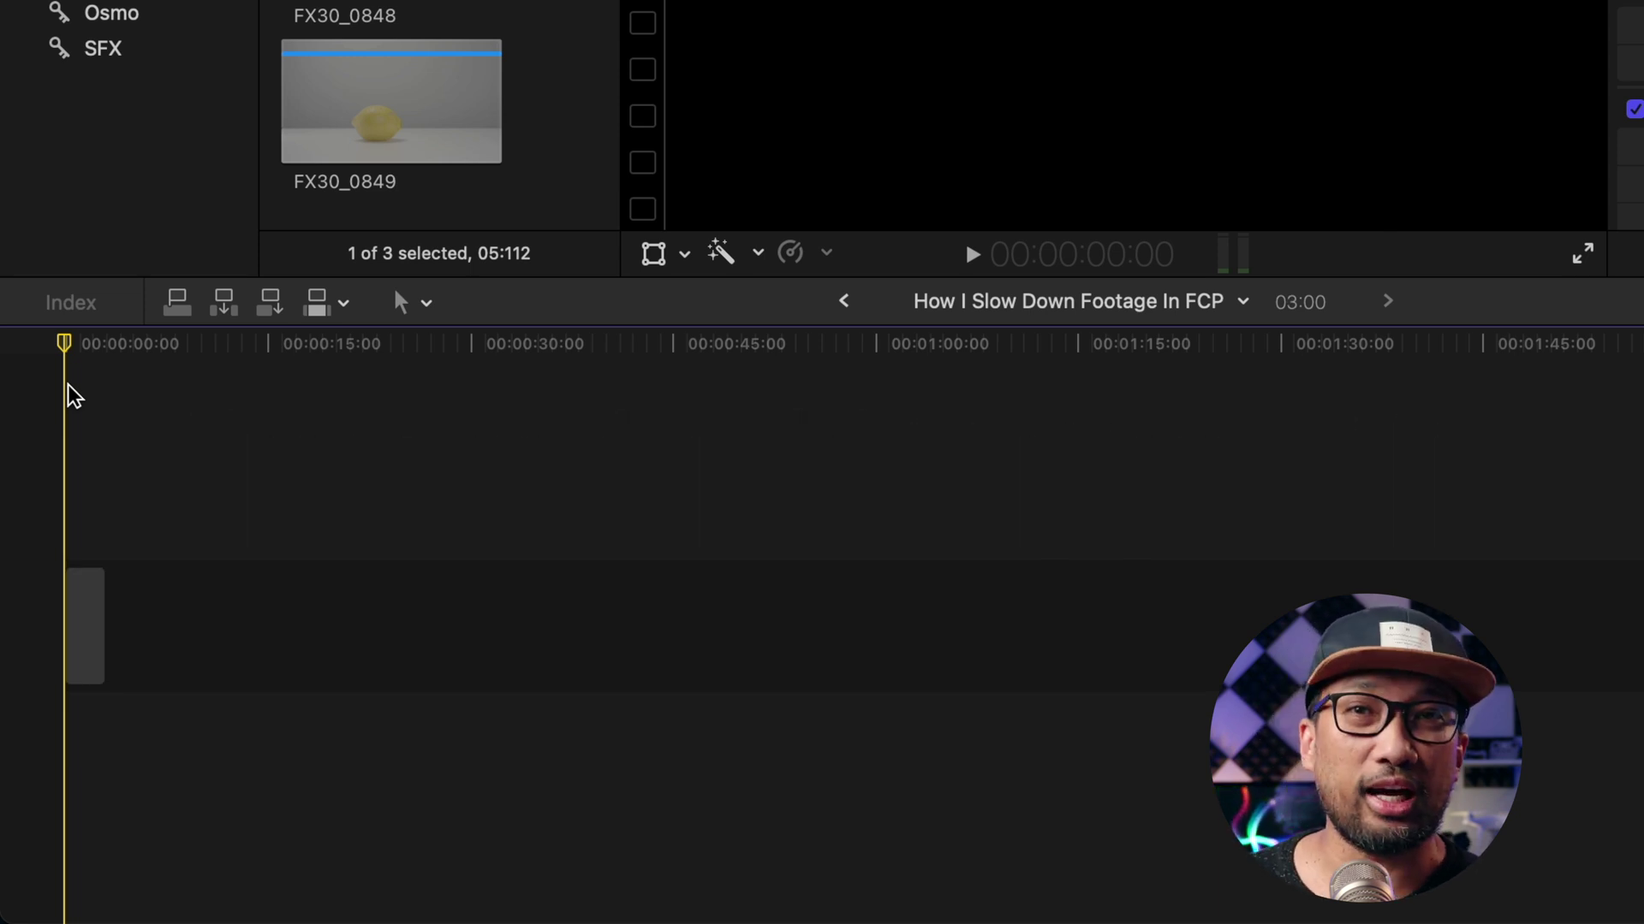
key(c)
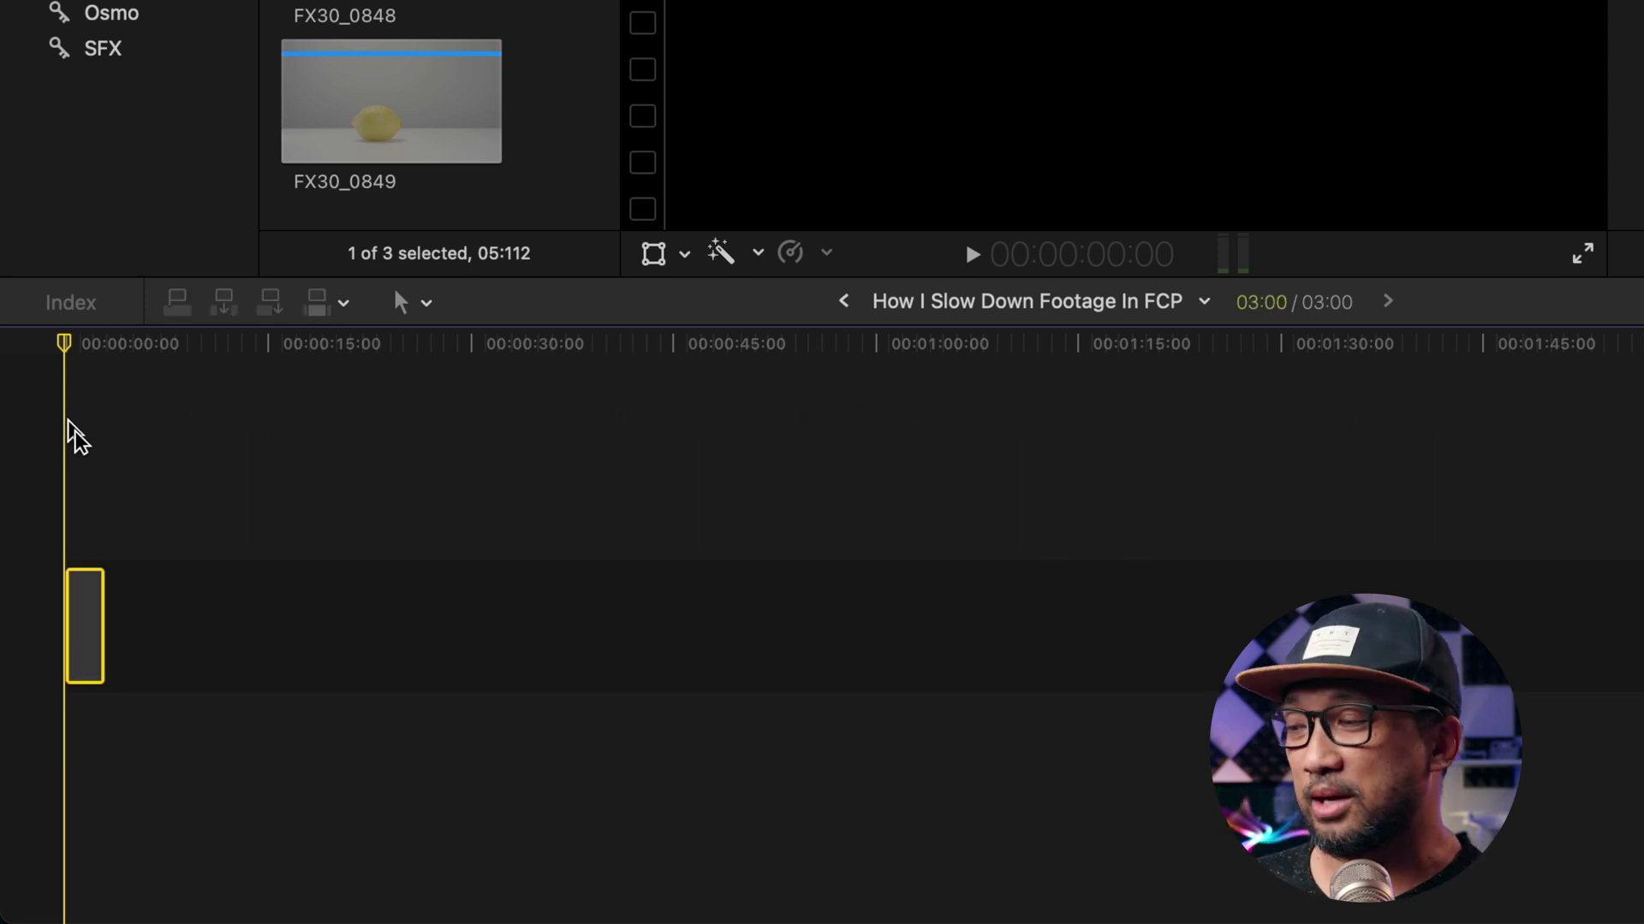
click(92, 550)
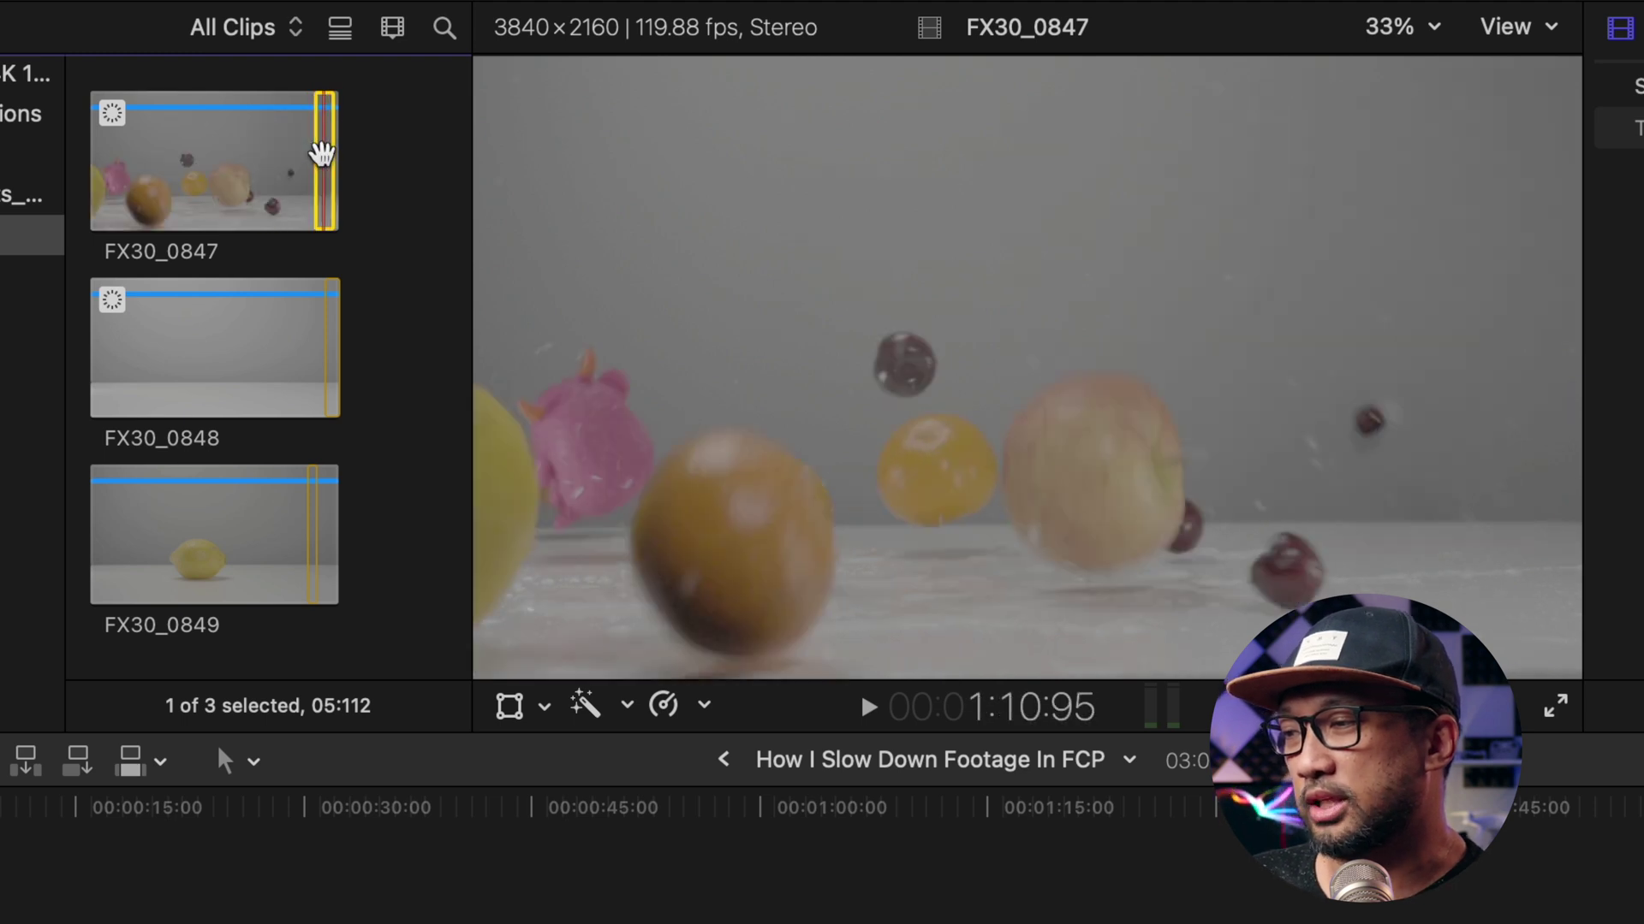
key(q)
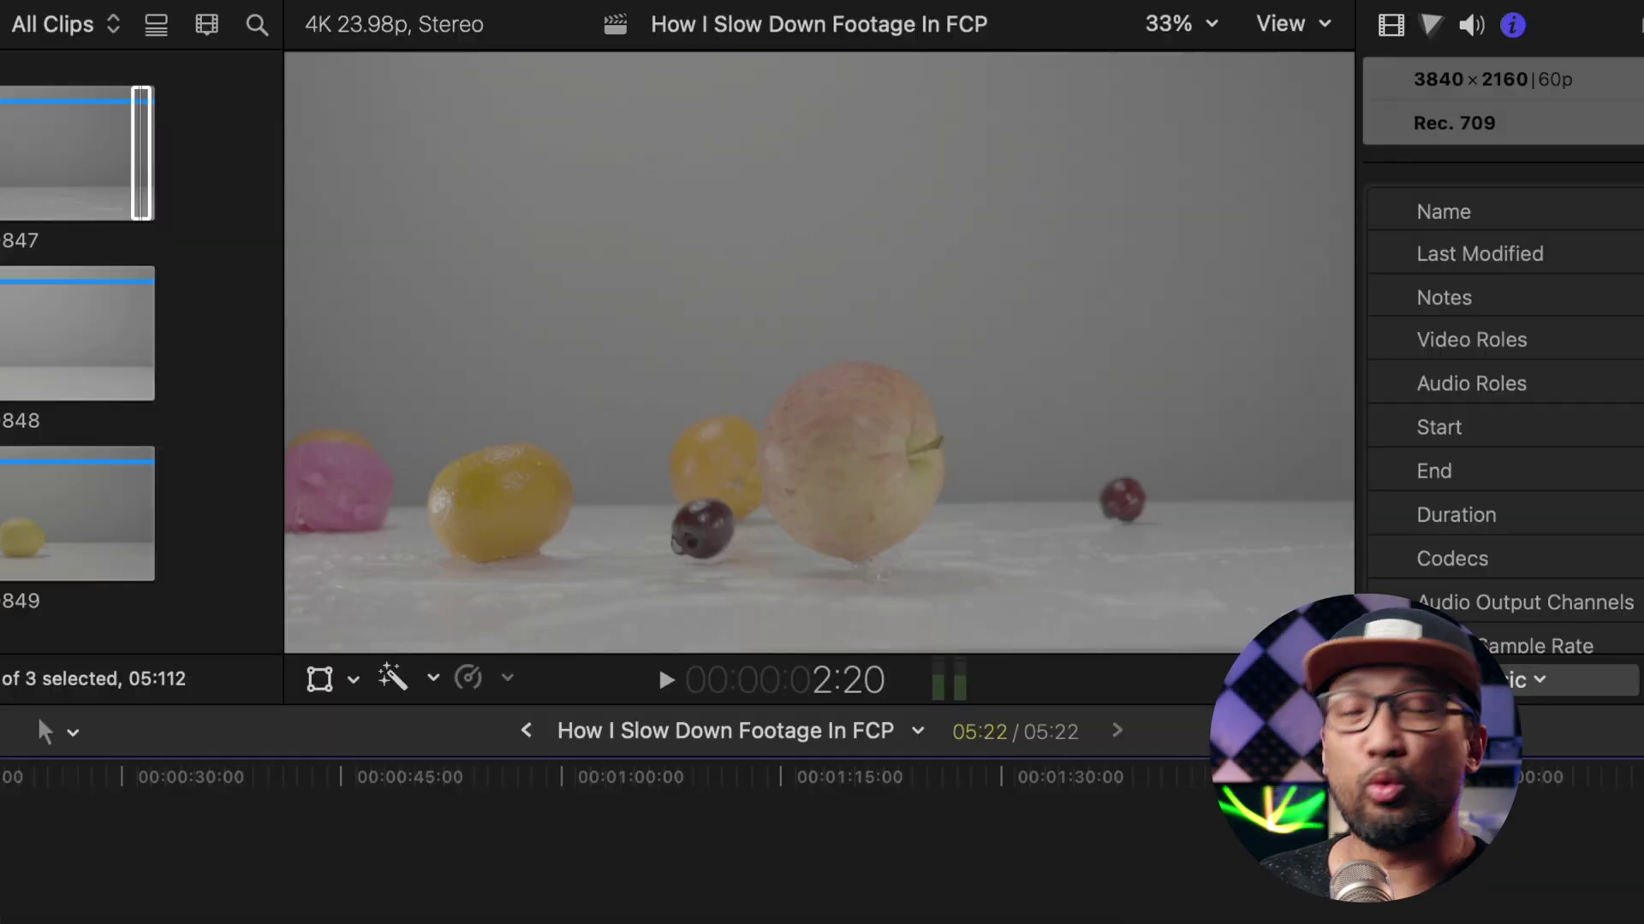
Step: Retime FX30_0847 to Slow 50%, stretching the project to 11:20
click(471, 683)
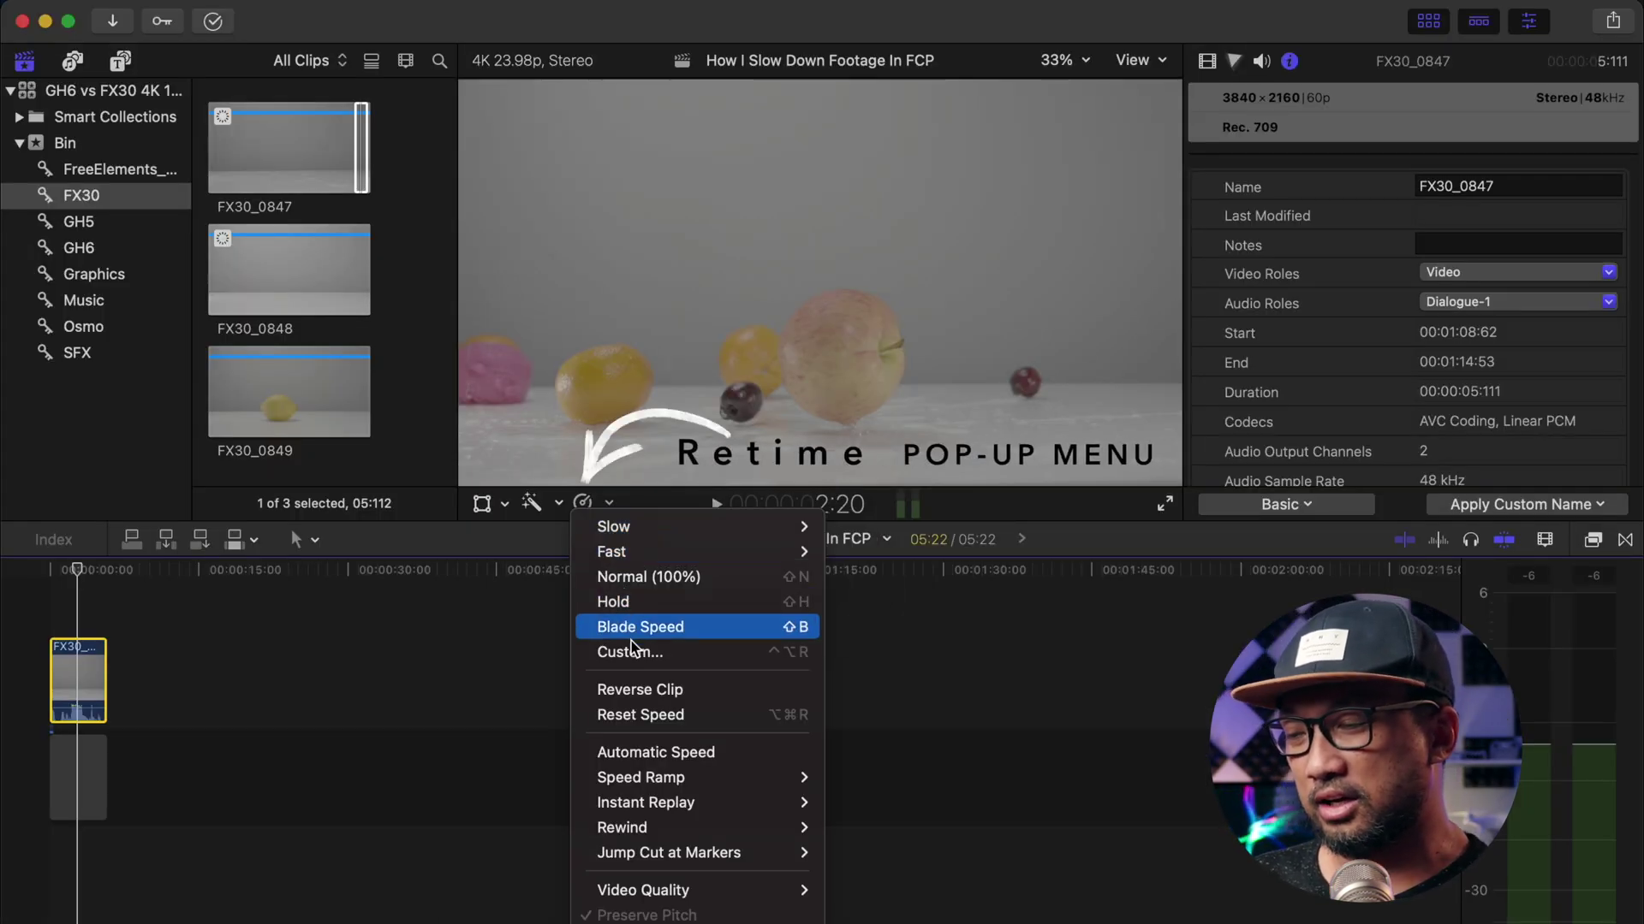
mouse_move(683, 530)
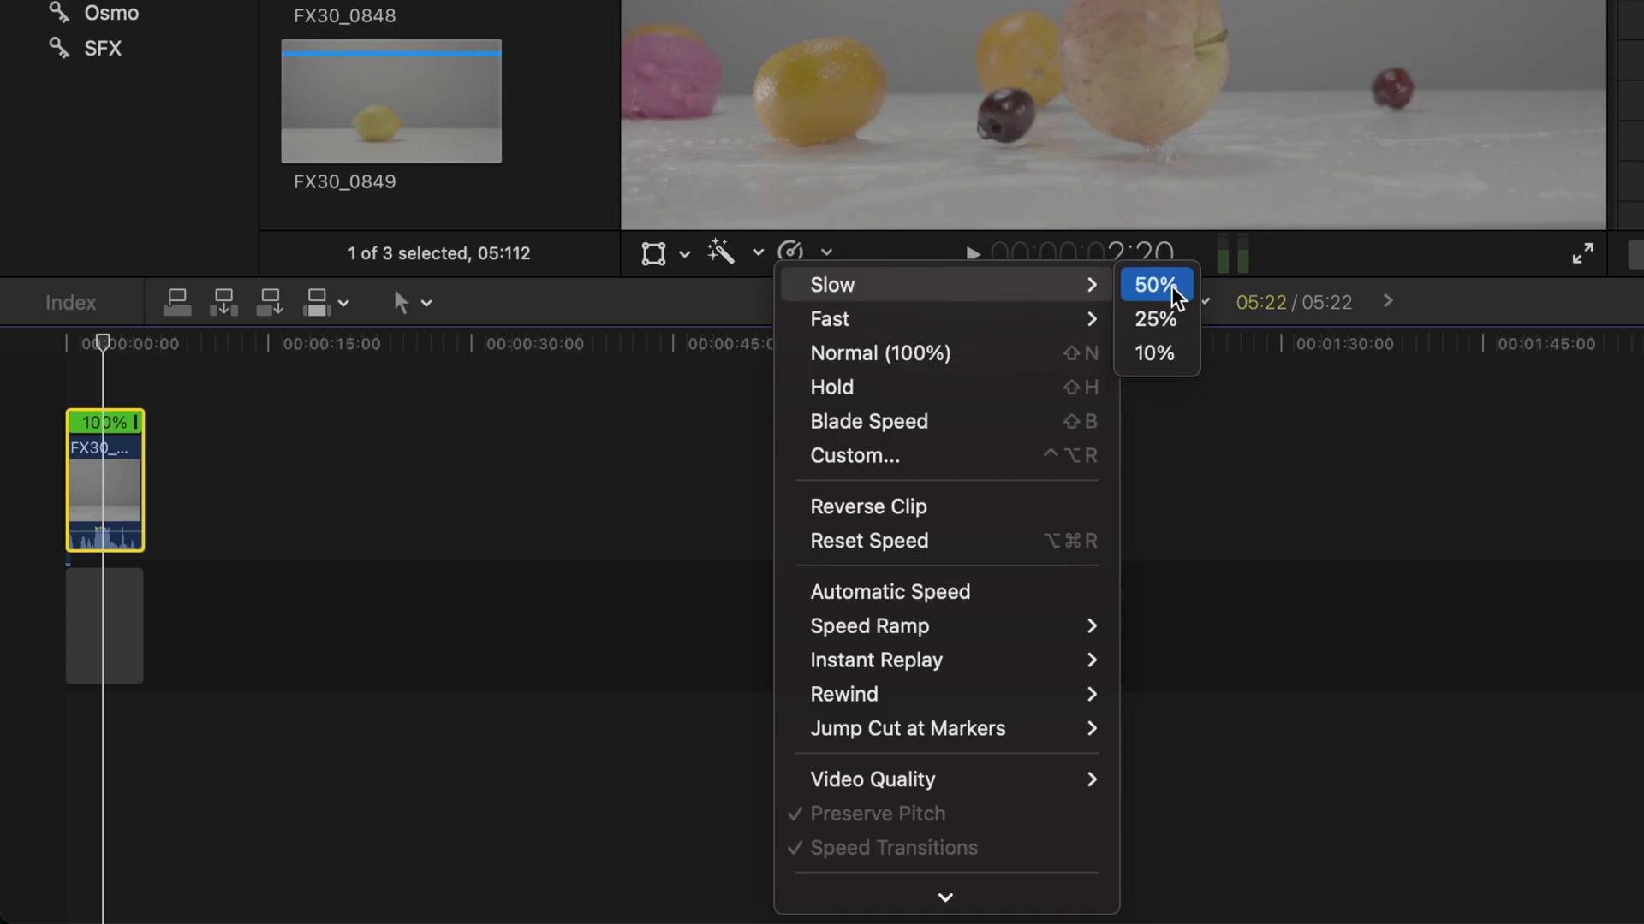
click(888, 734)
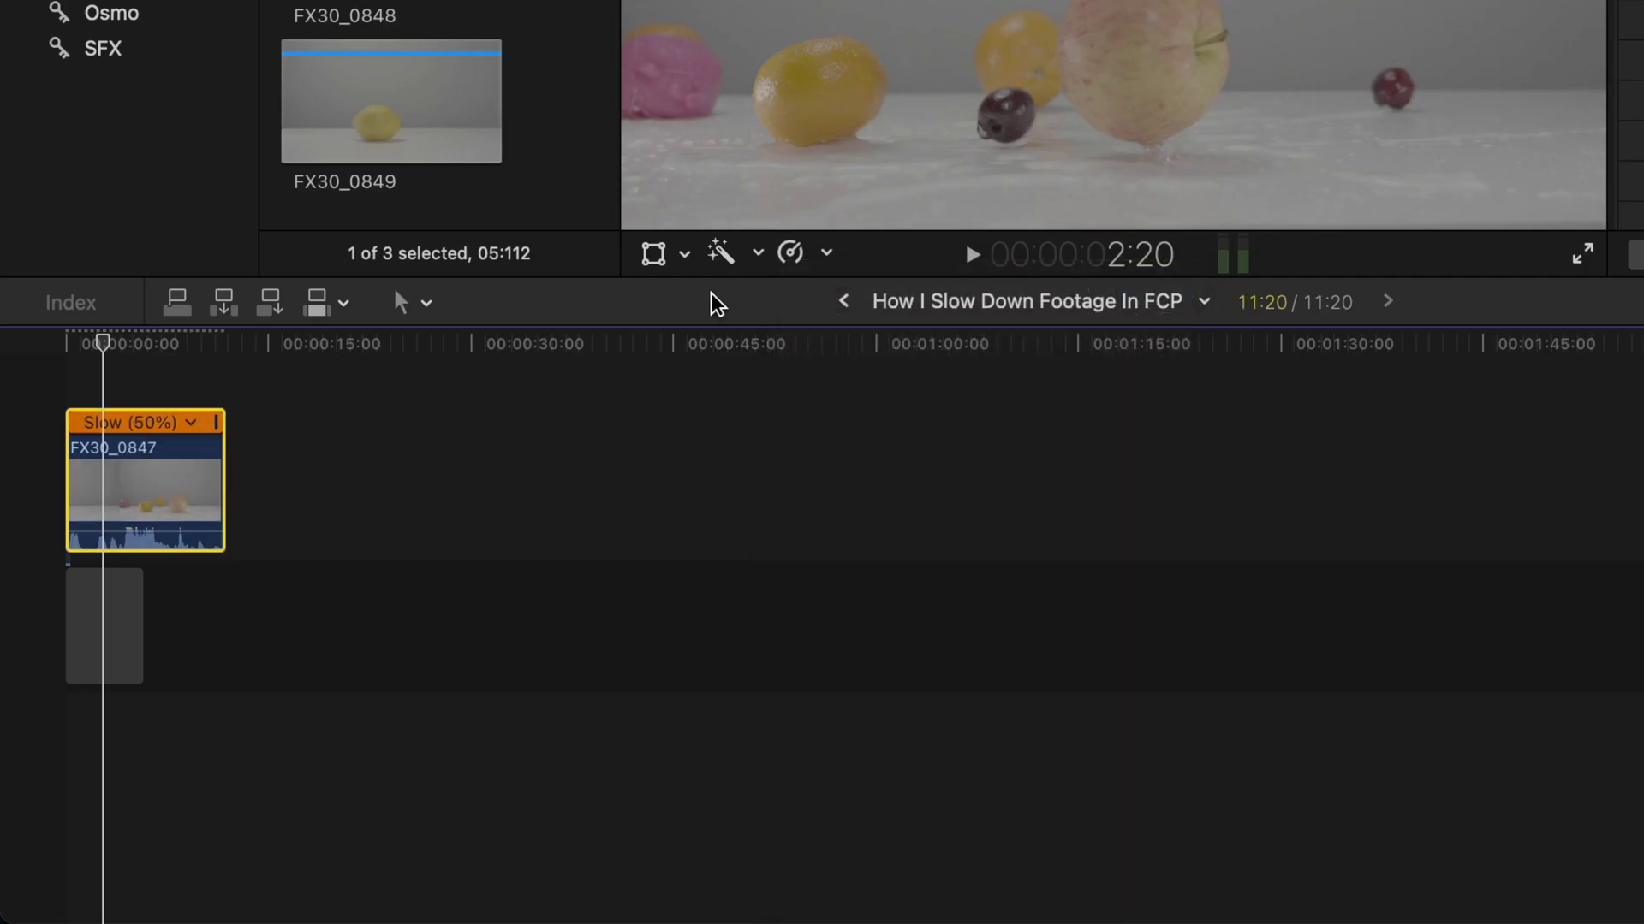
Step: Extend the gap clip to end with the 11:20 slowed clip and preview the slow motion
drag(141, 605, 209, 613)
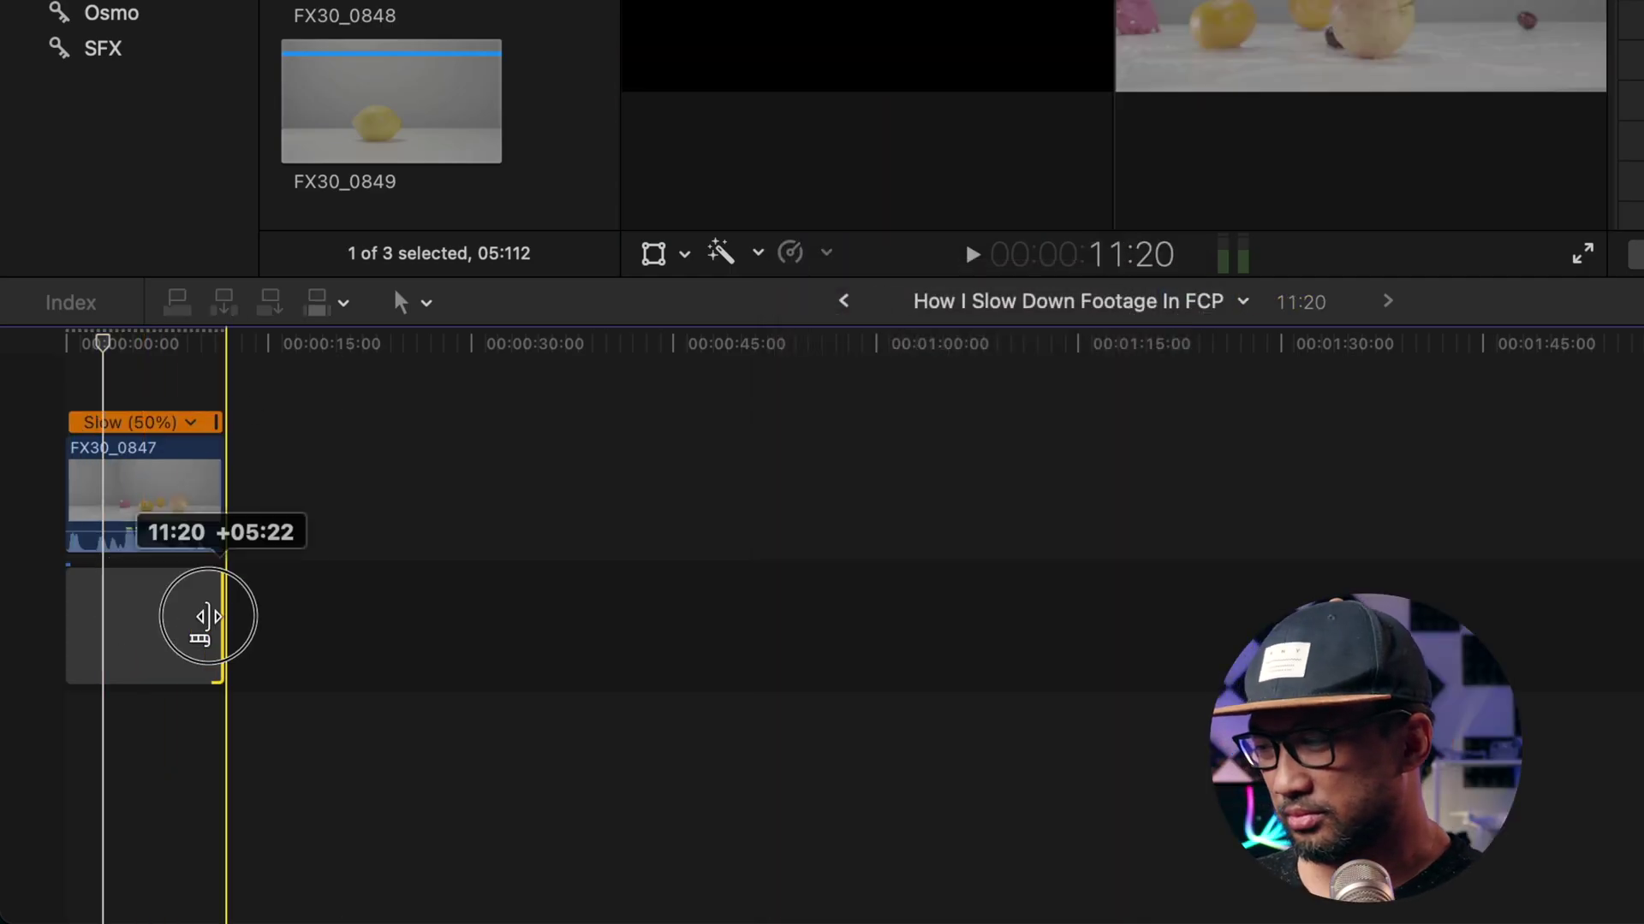
click(81, 375)
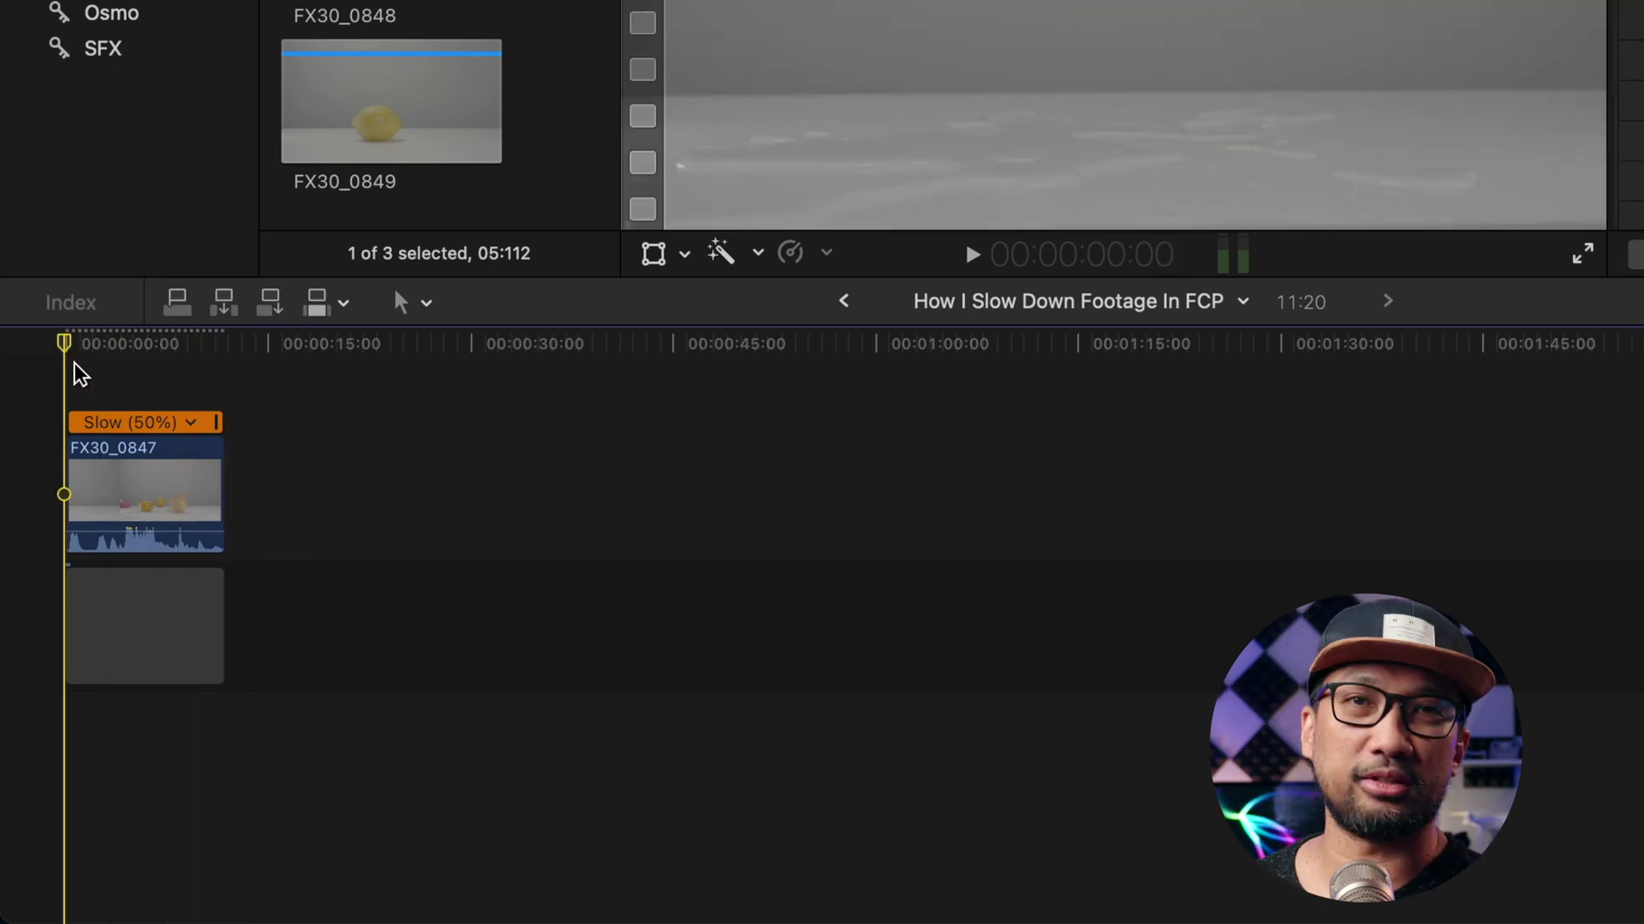
key(space)
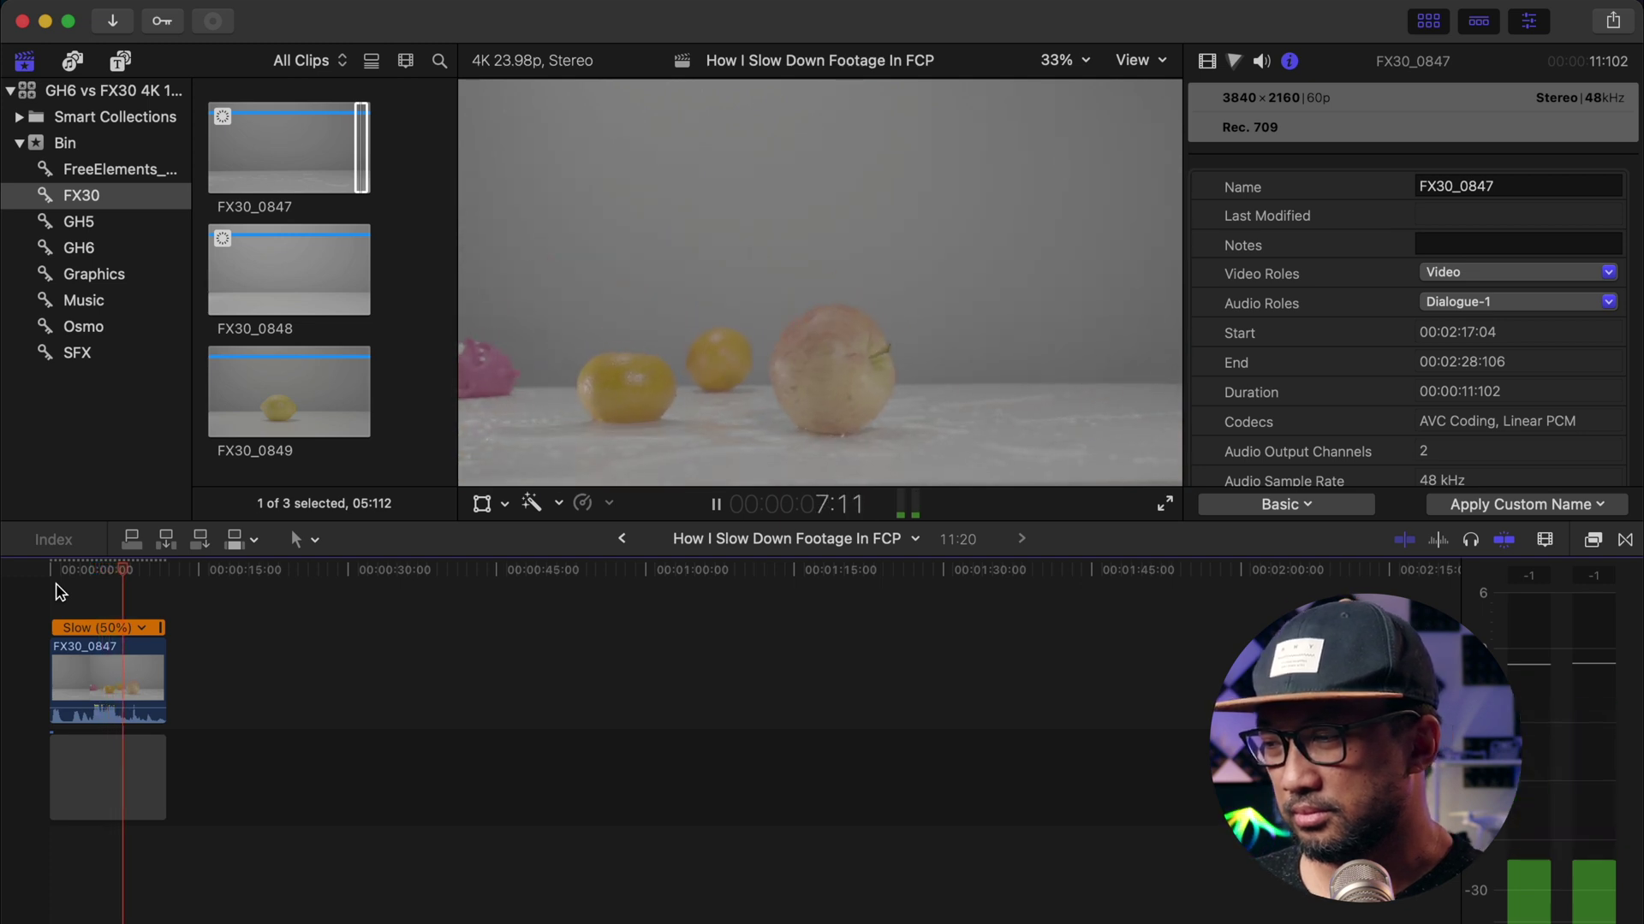
click(107, 676)
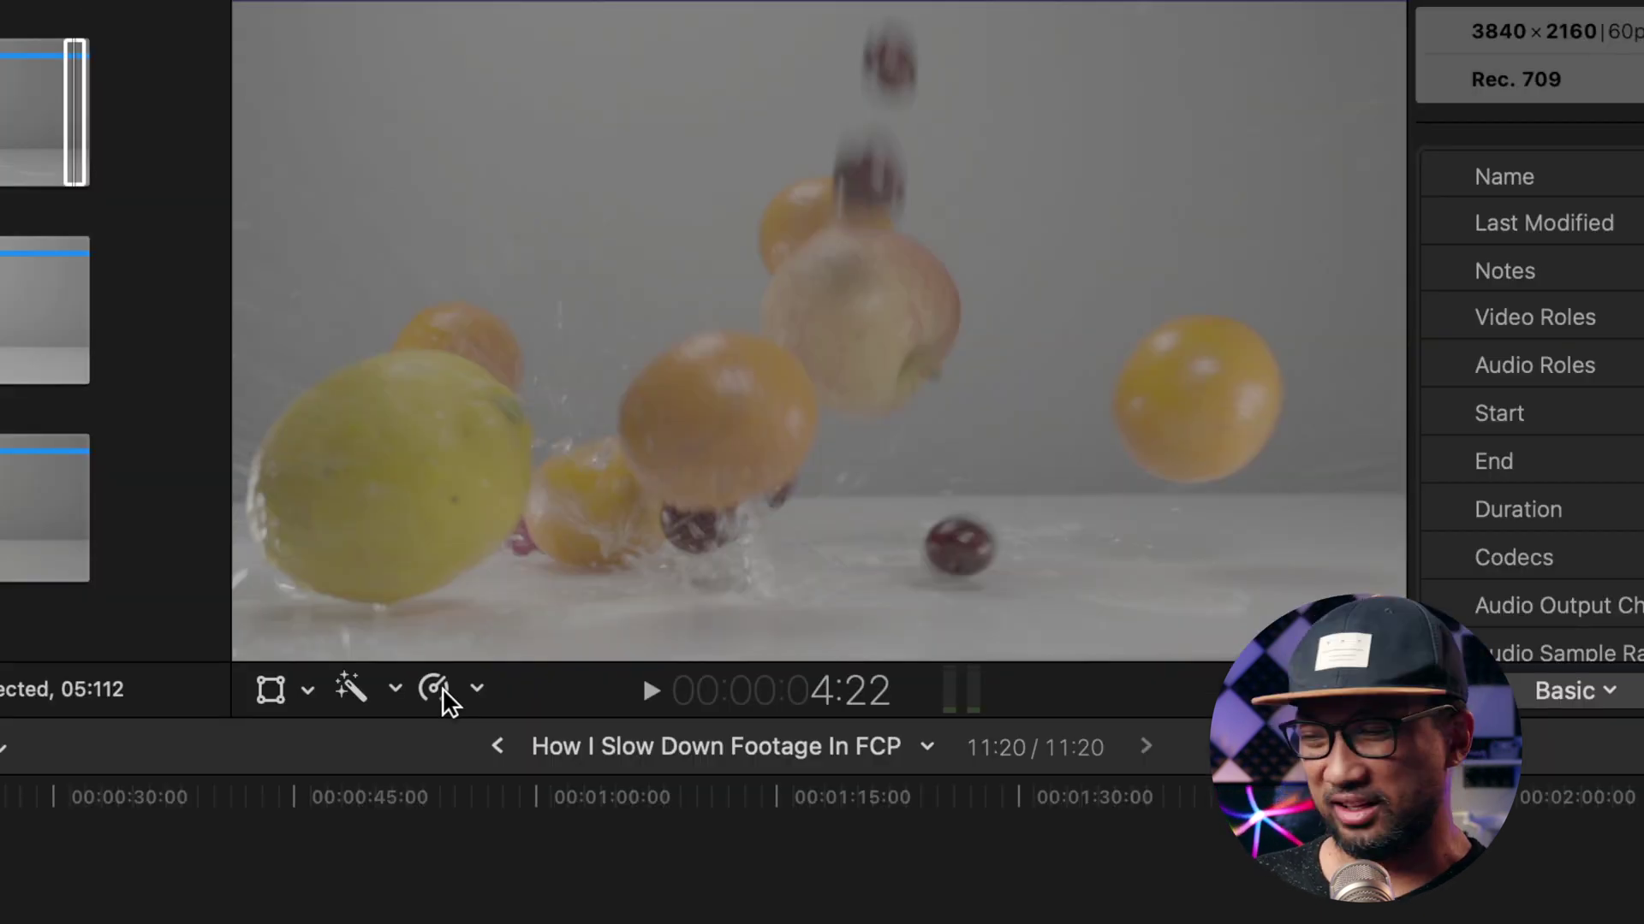
Step: Slow FX30_0847 to 25% and stretch the gap clip to match its 23:16 length
click(442, 691)
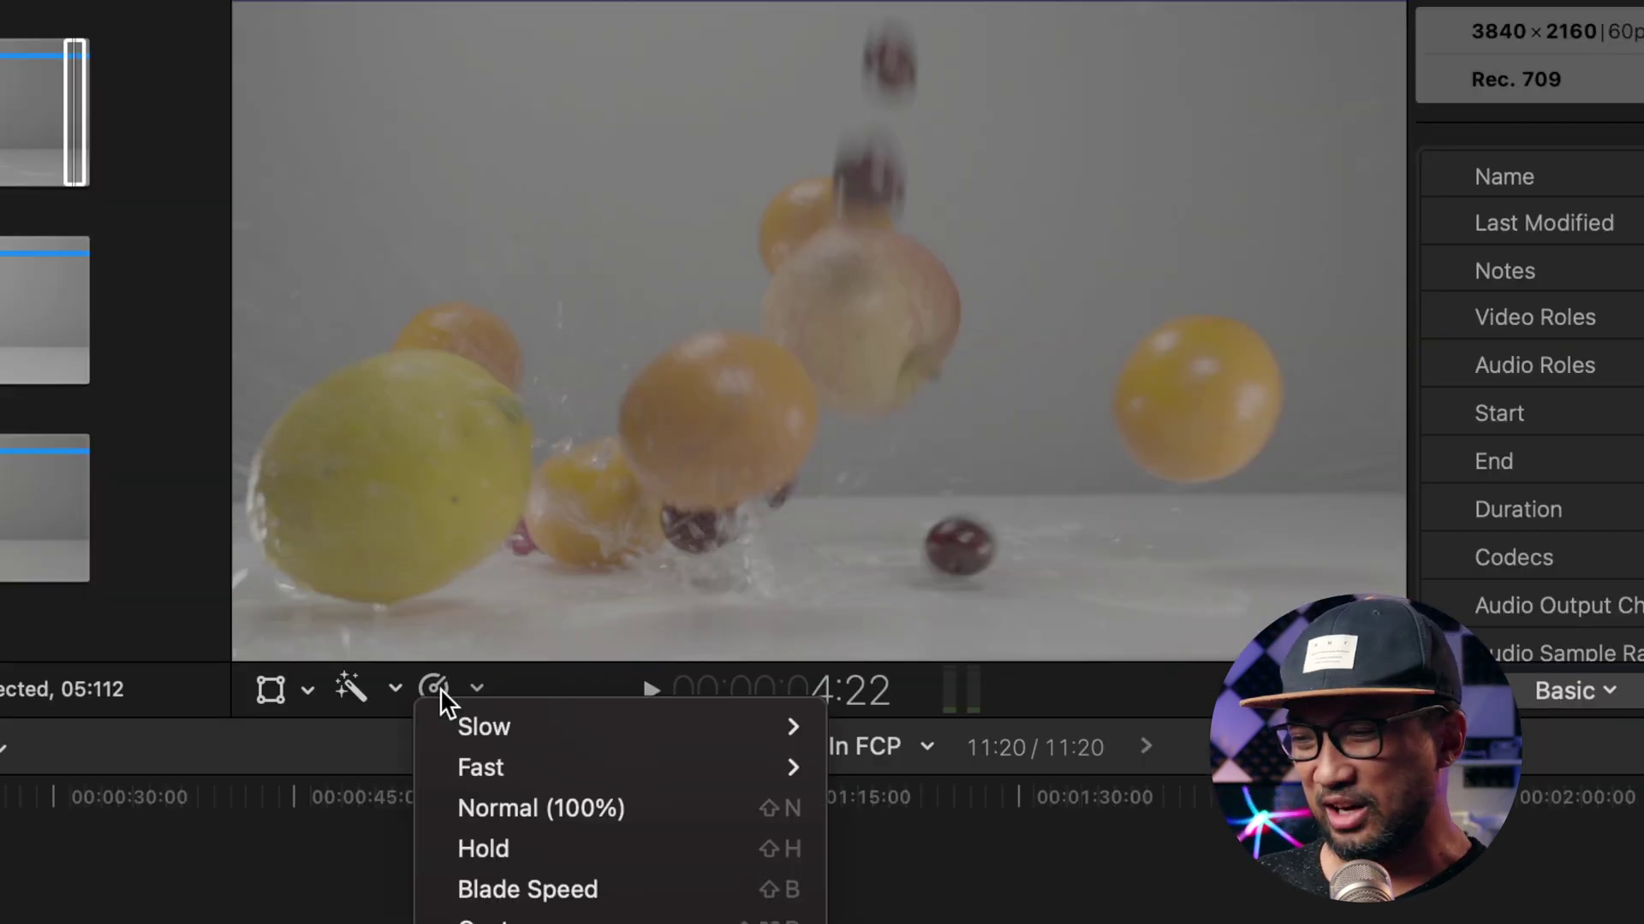
mouse_move(463, 729)
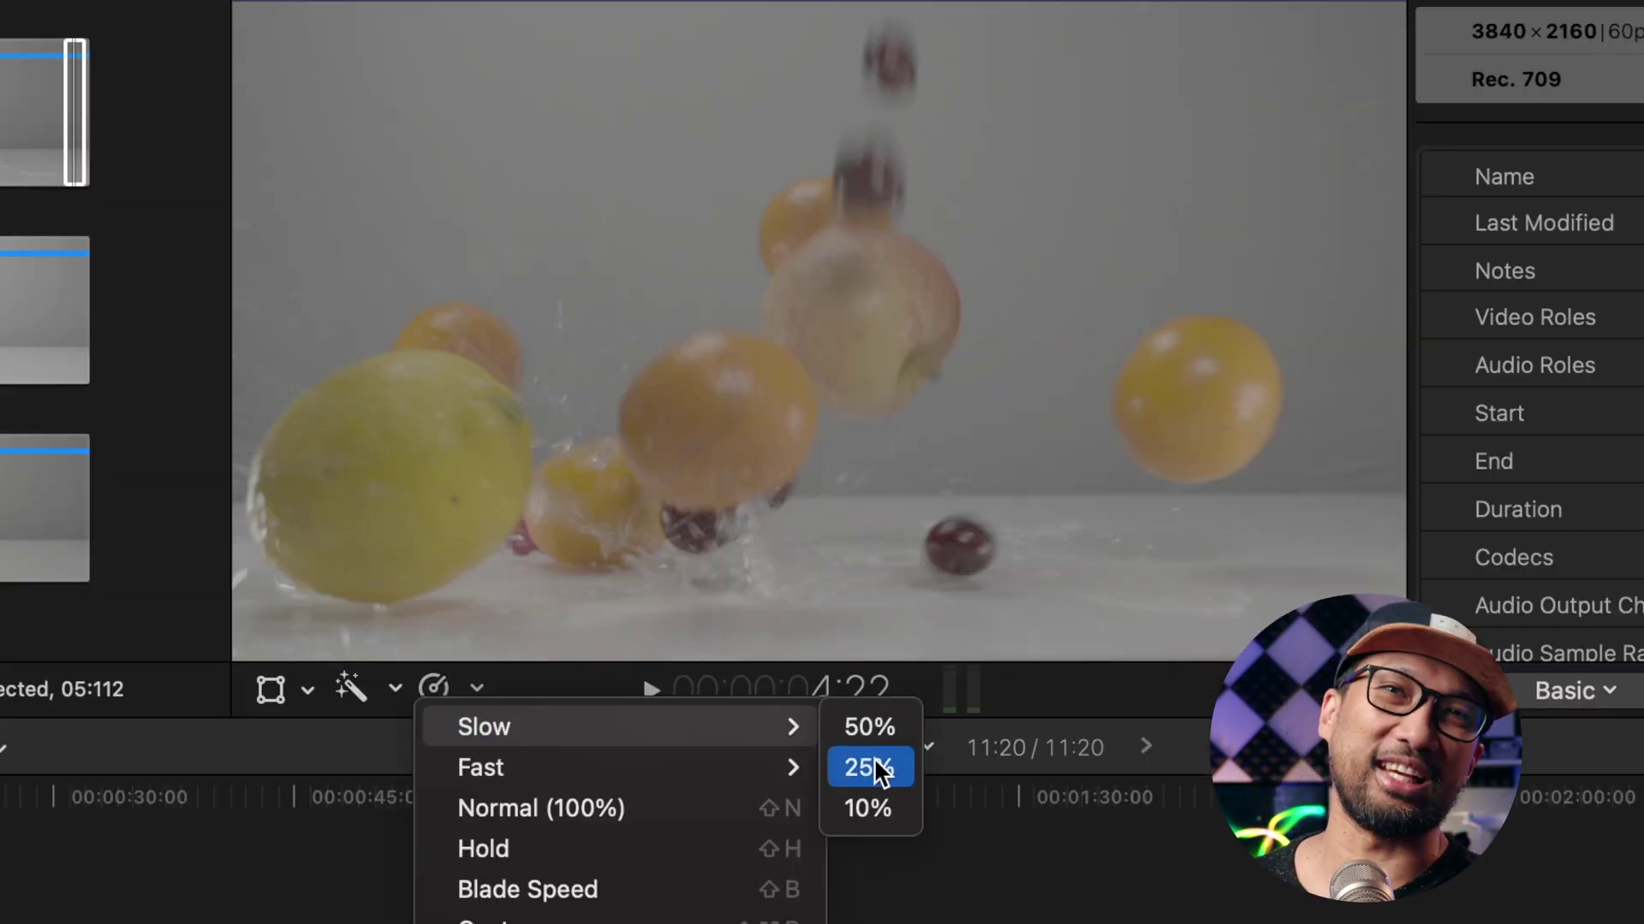
click(879, 770)
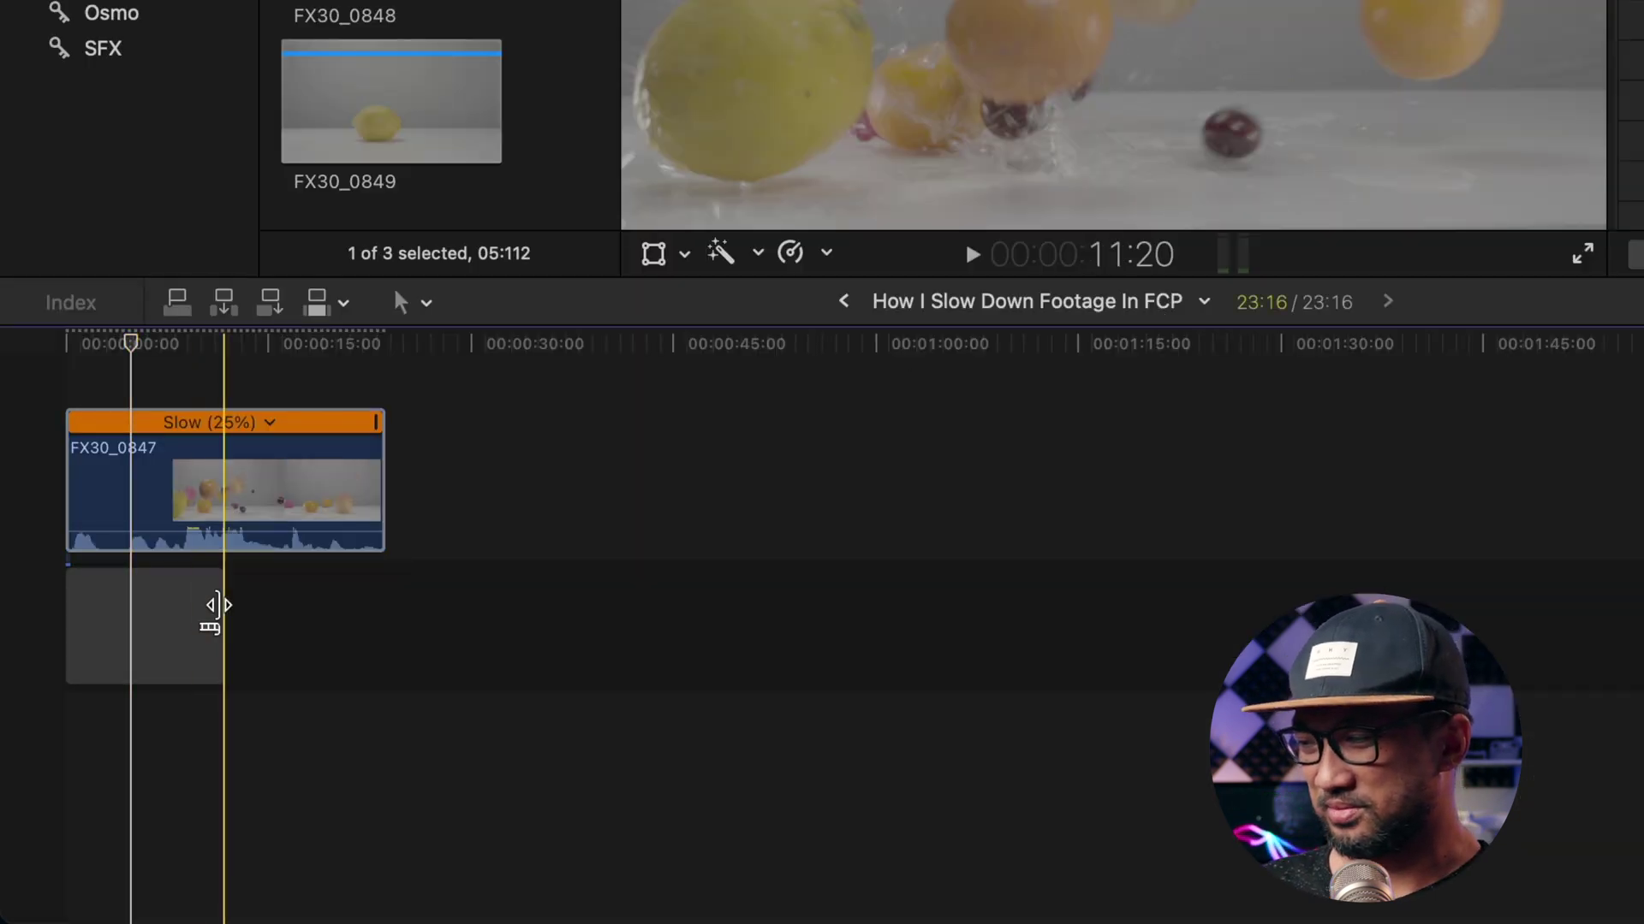
drag(216, 605, 393, 633)
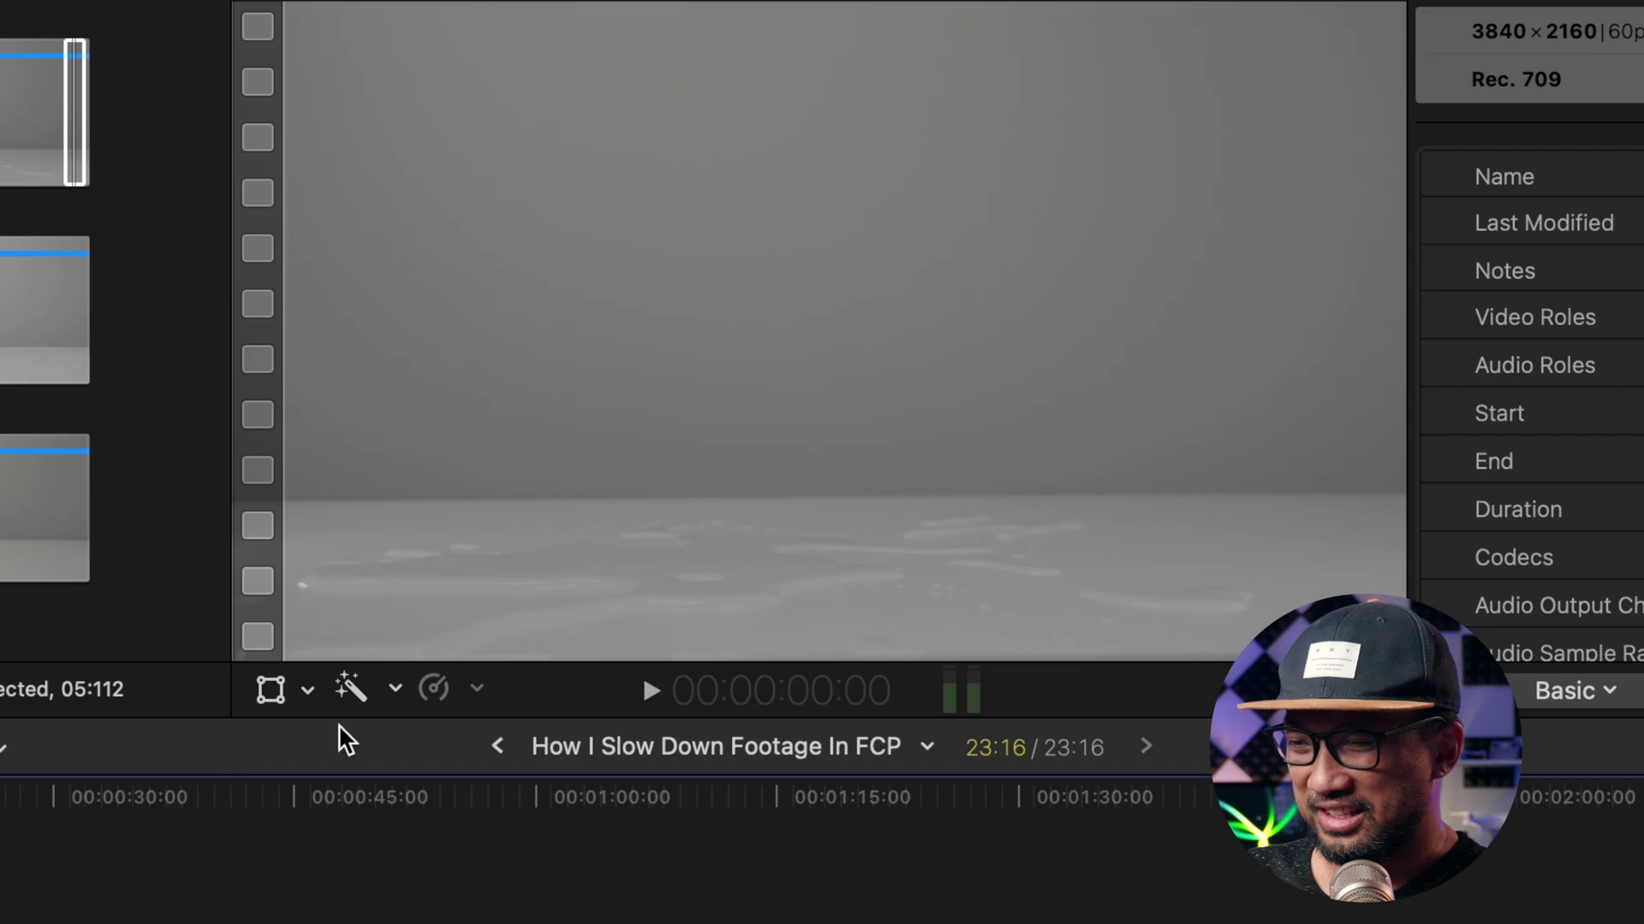
Step: Slow FX30_0847 to 10% and extend the gap clip to its 59:04 end
click(442, 689)
mouse_move(511, 733)
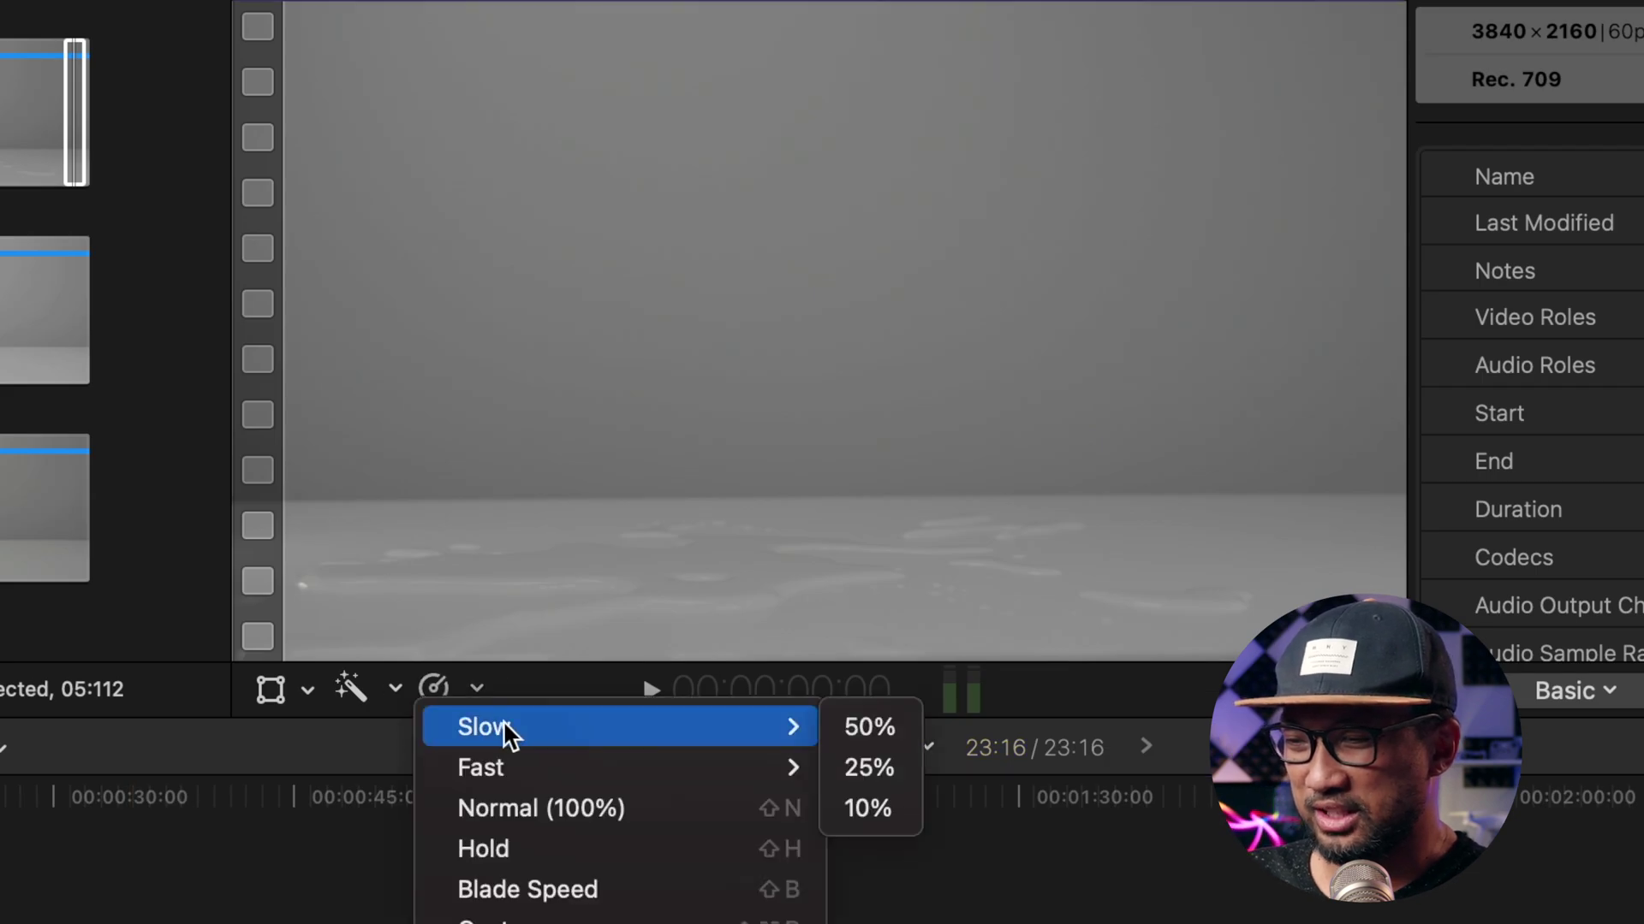
click(869, 811)
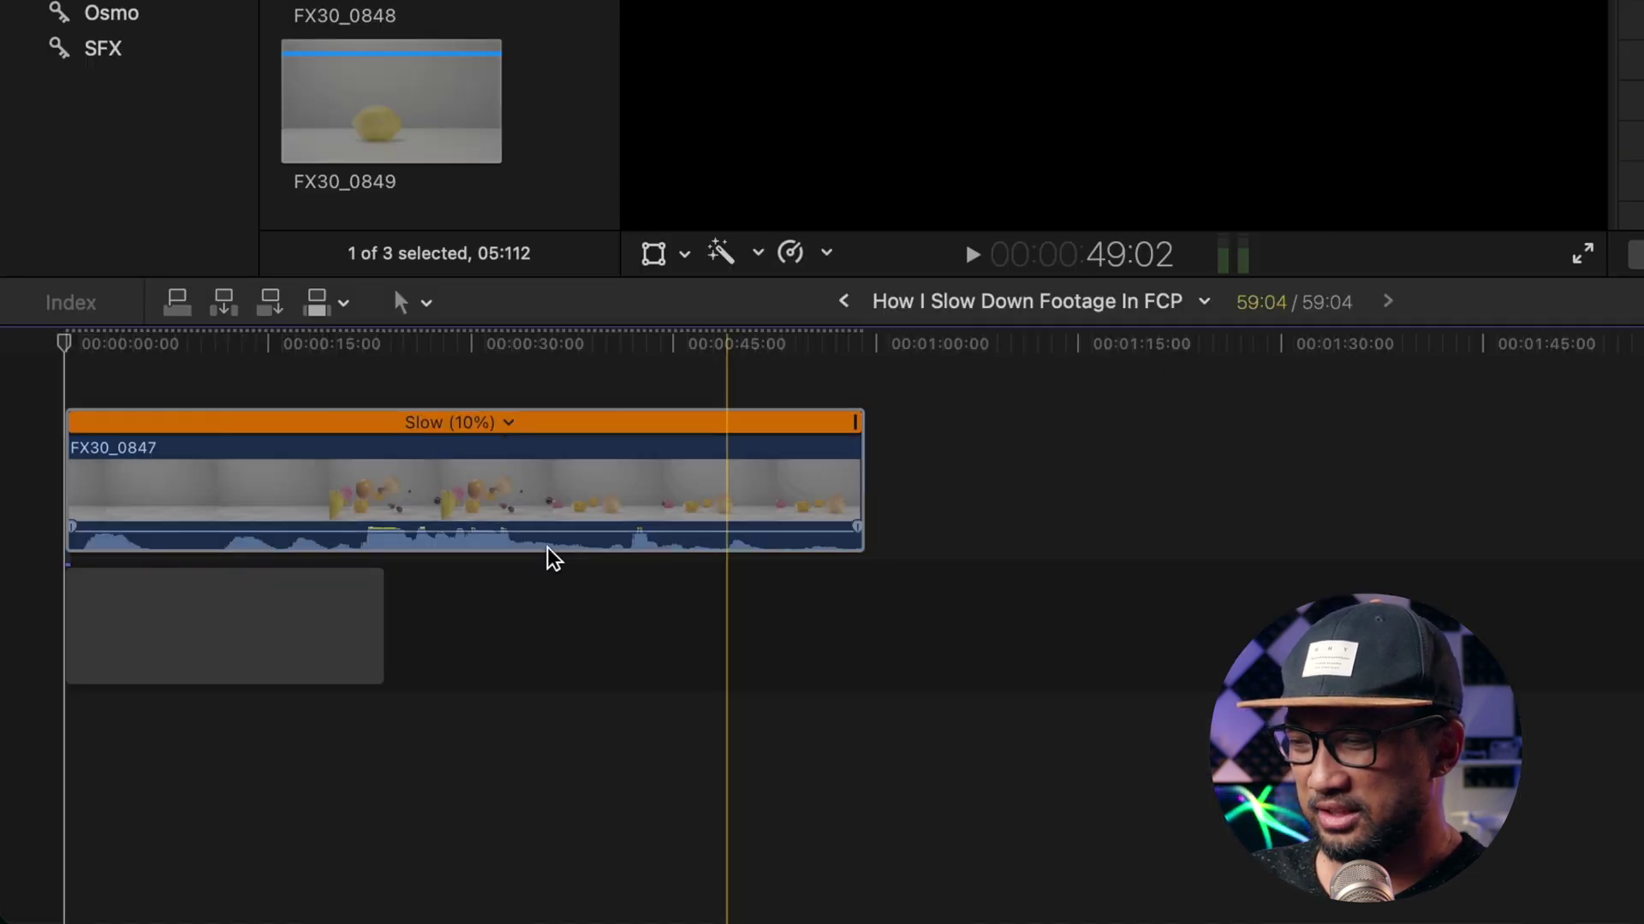
click(374, 590)
drag(373, 591, 862, 616)
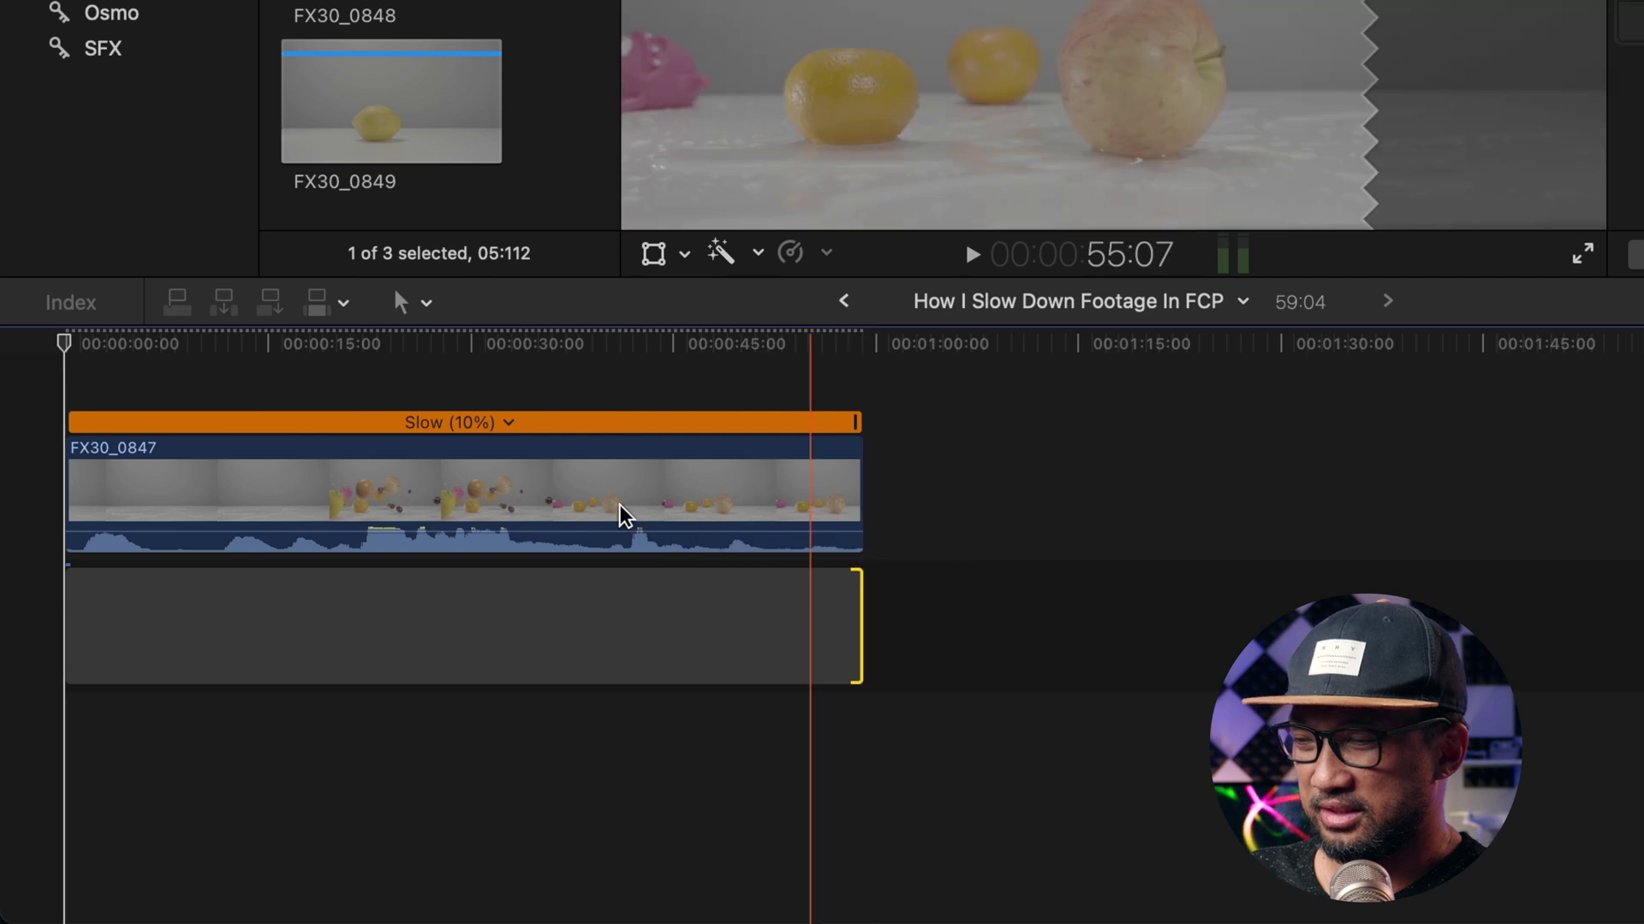
Step: Preview the 10% slow motion and bring up the clip's retiming options again
key(space)
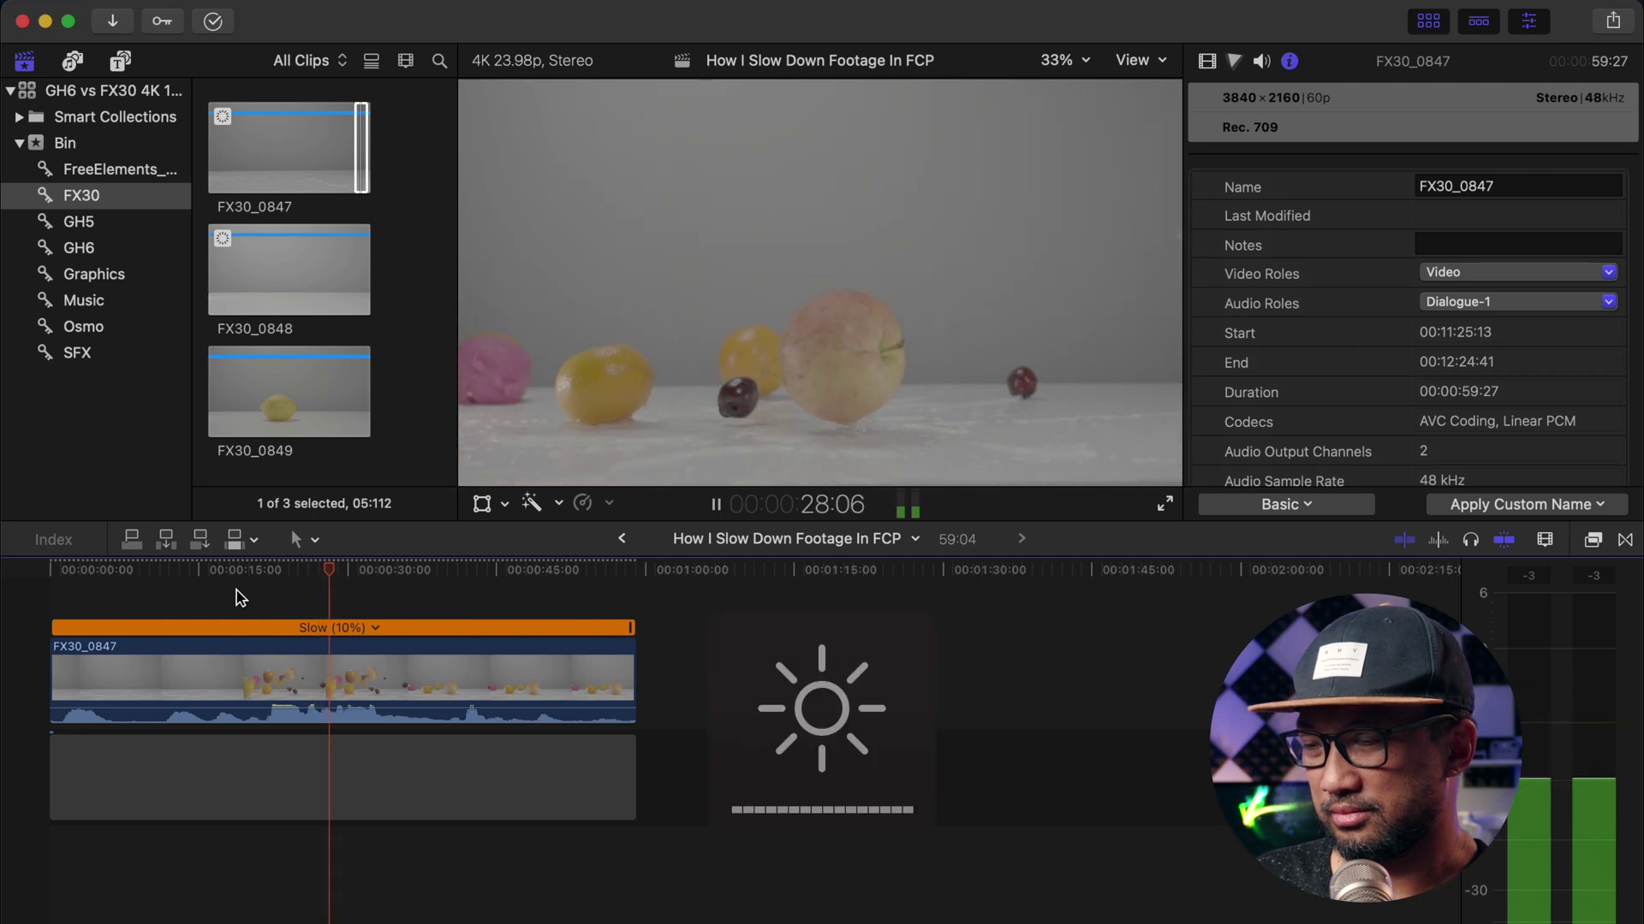
click(333, 669)
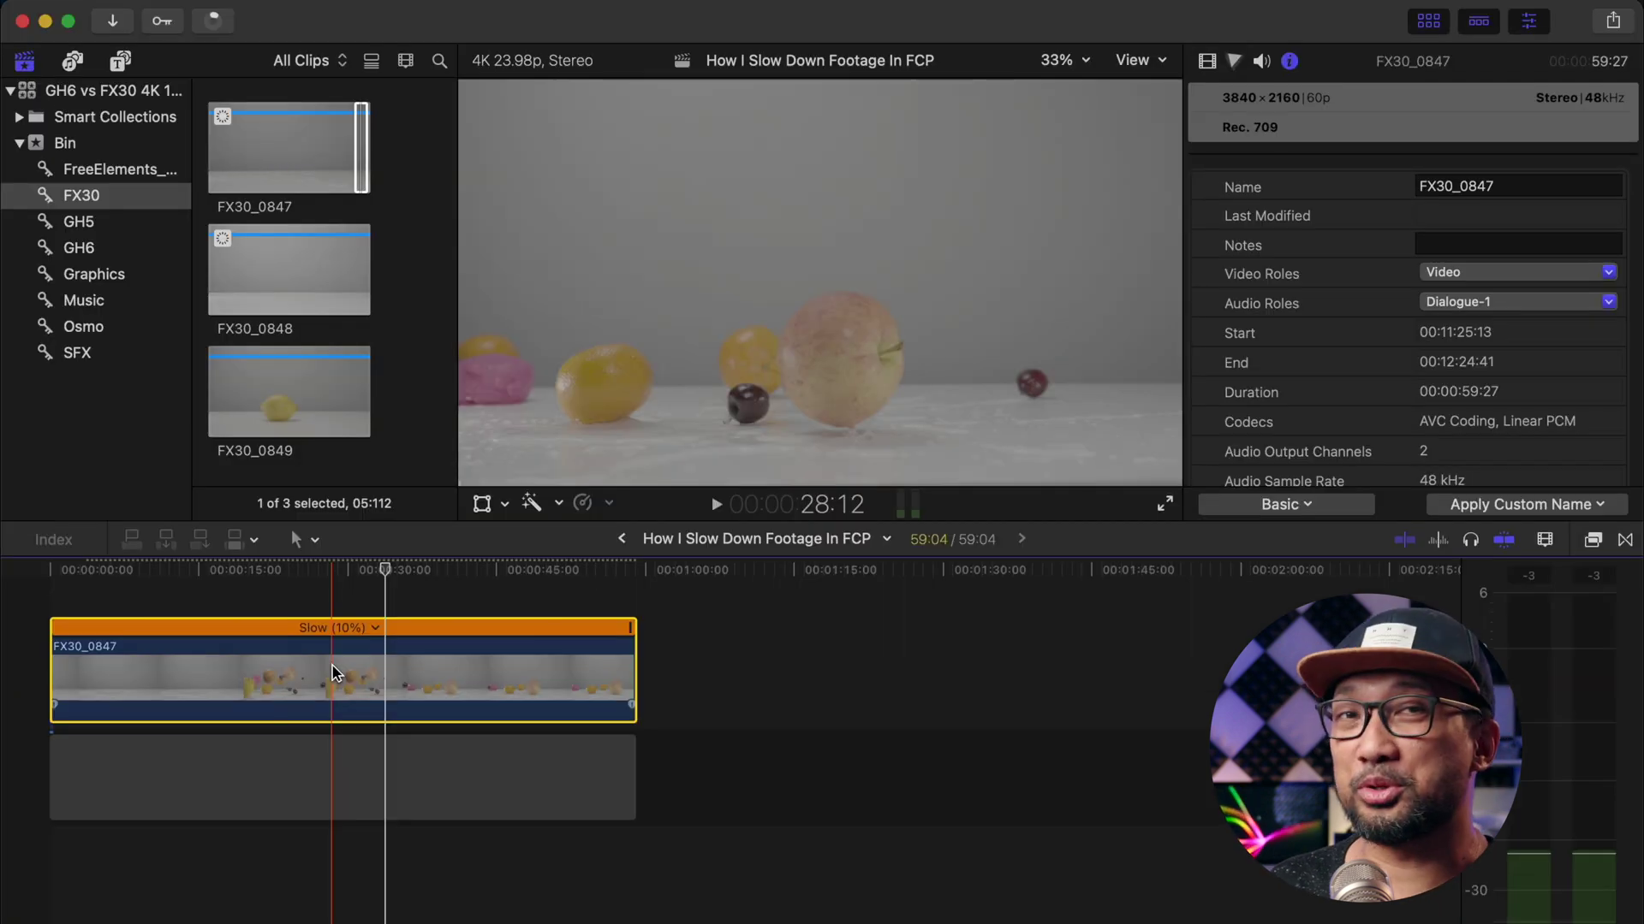
click(609, 504)
mouse_move(604, 529)
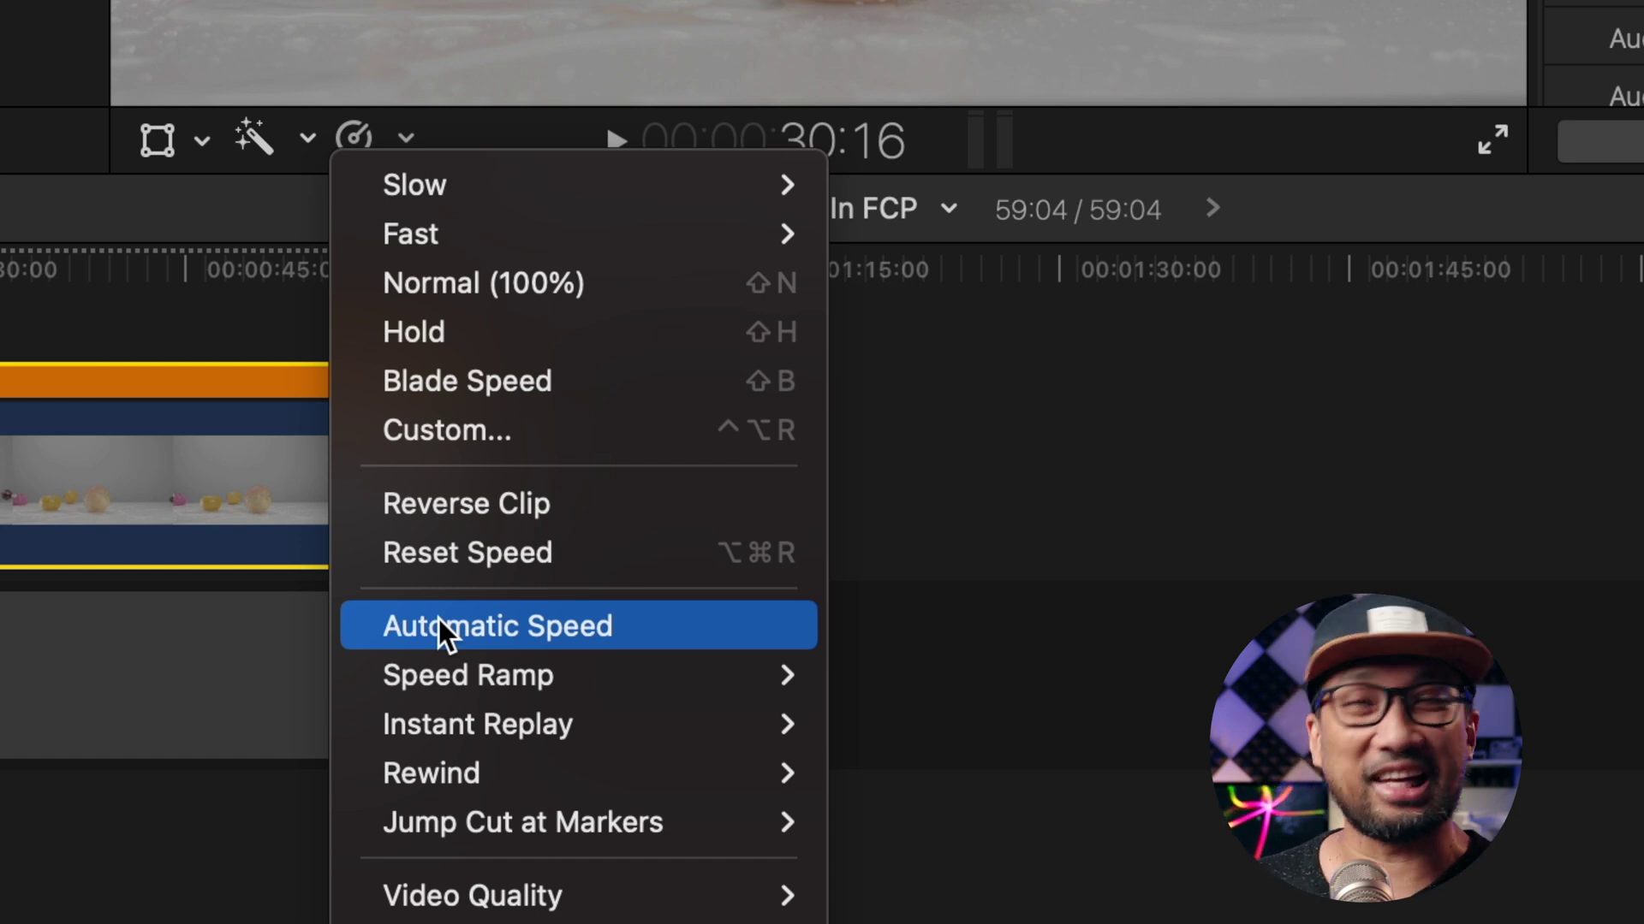
Step: Apply Automatic Speed to FX30_0847, giving Slow 20% at 29:14, and scrub back to the start
click(439, 630)
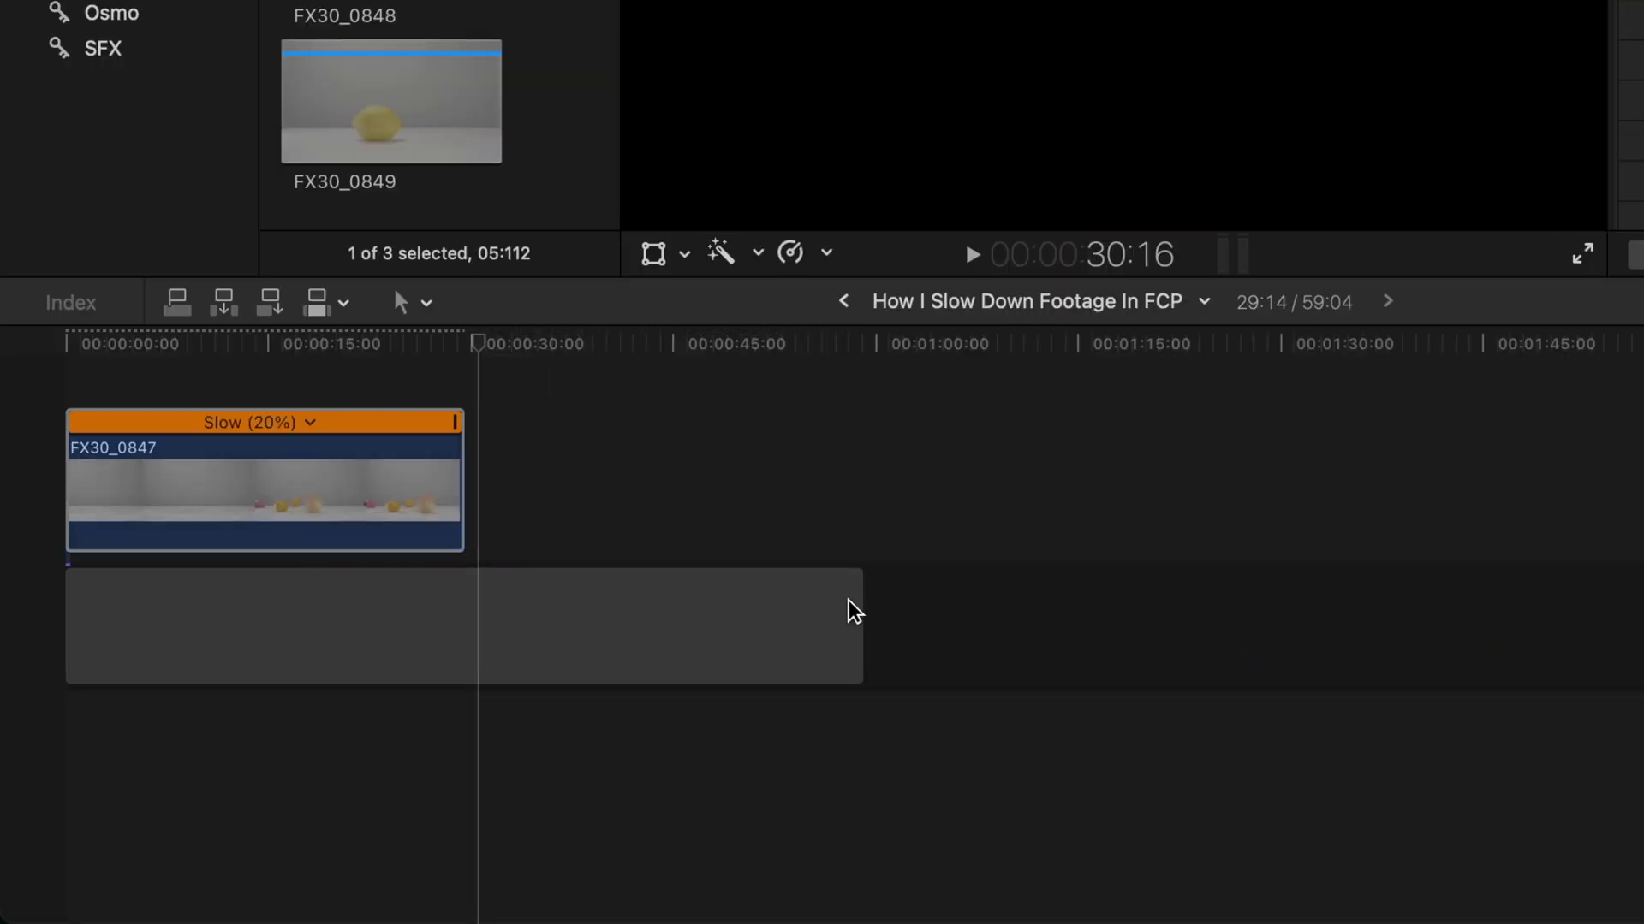
click(180, 488)
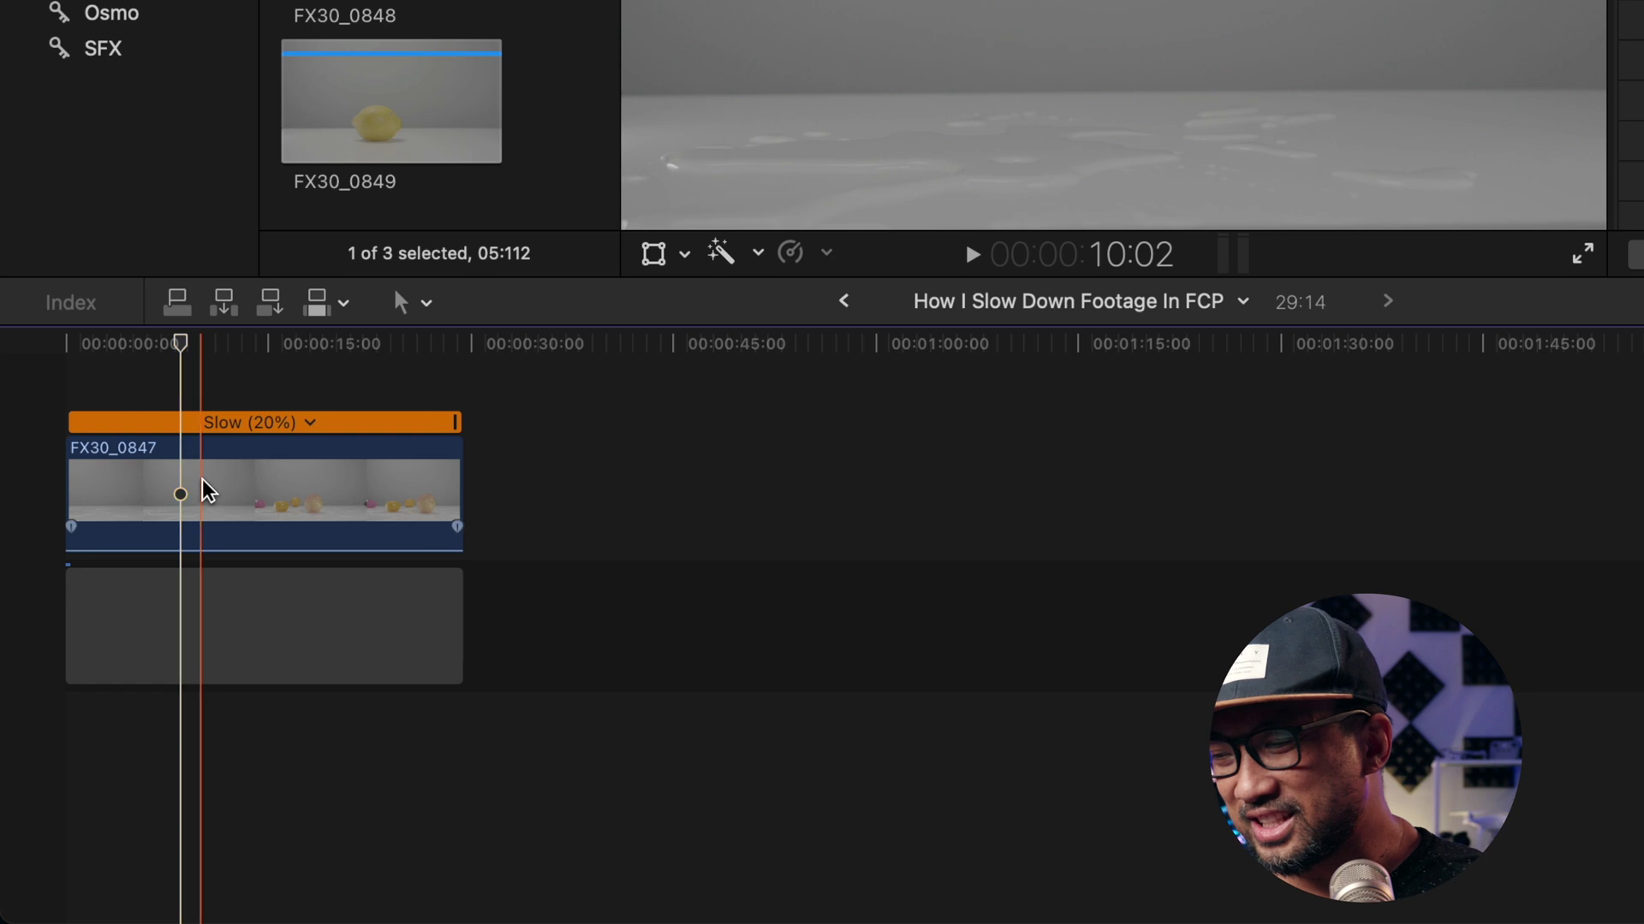
drag(183, 350, 72, 361)
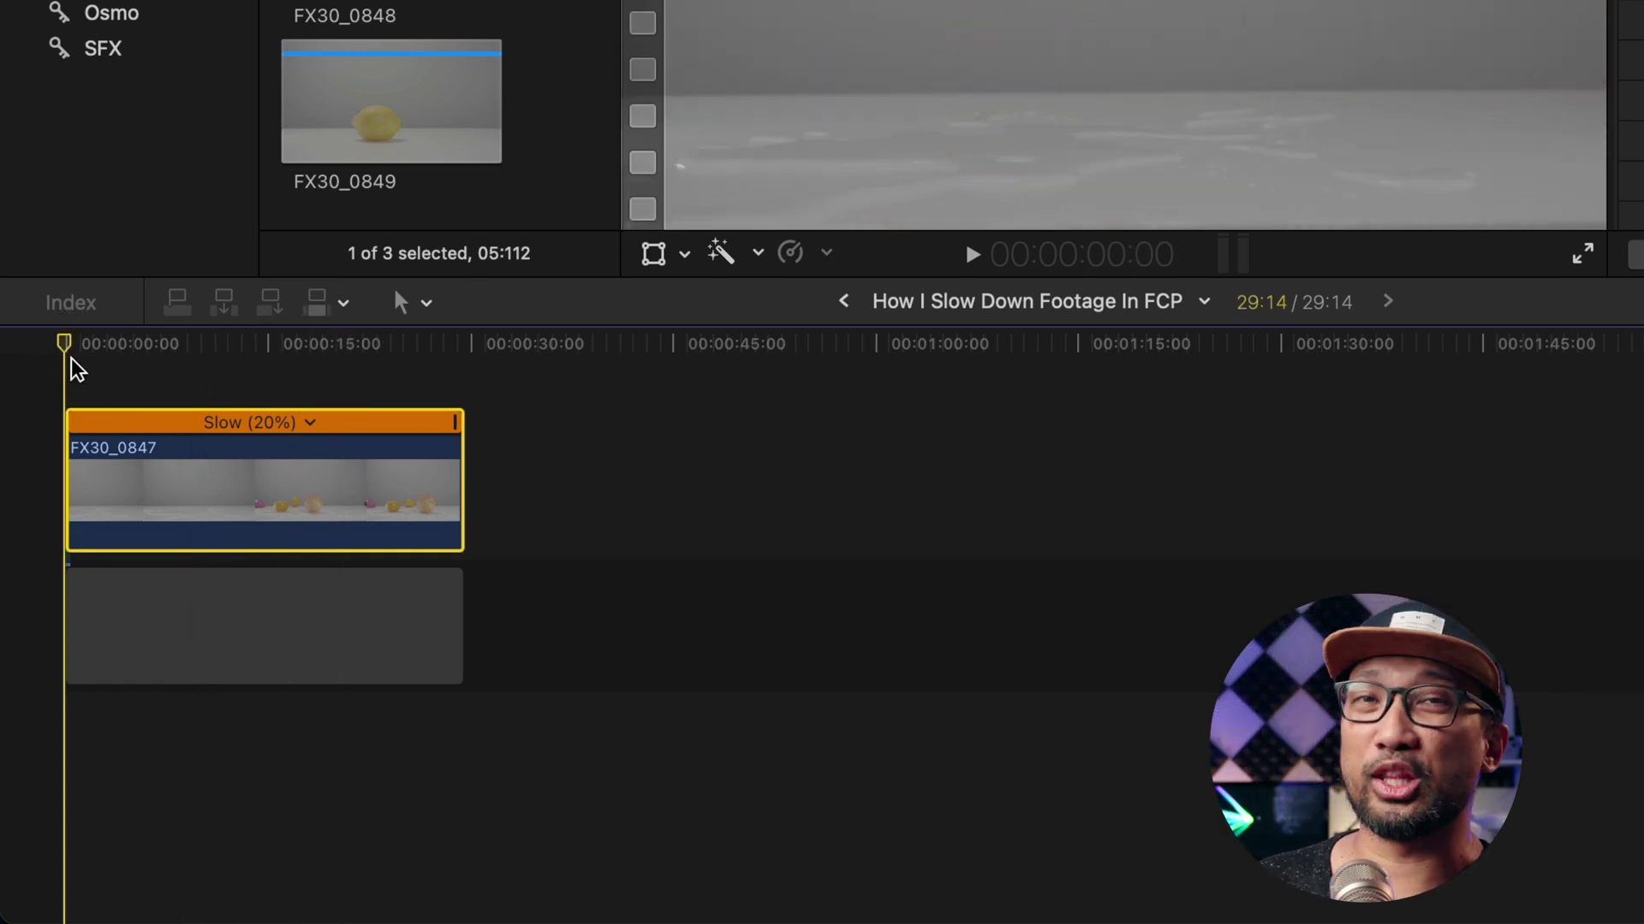